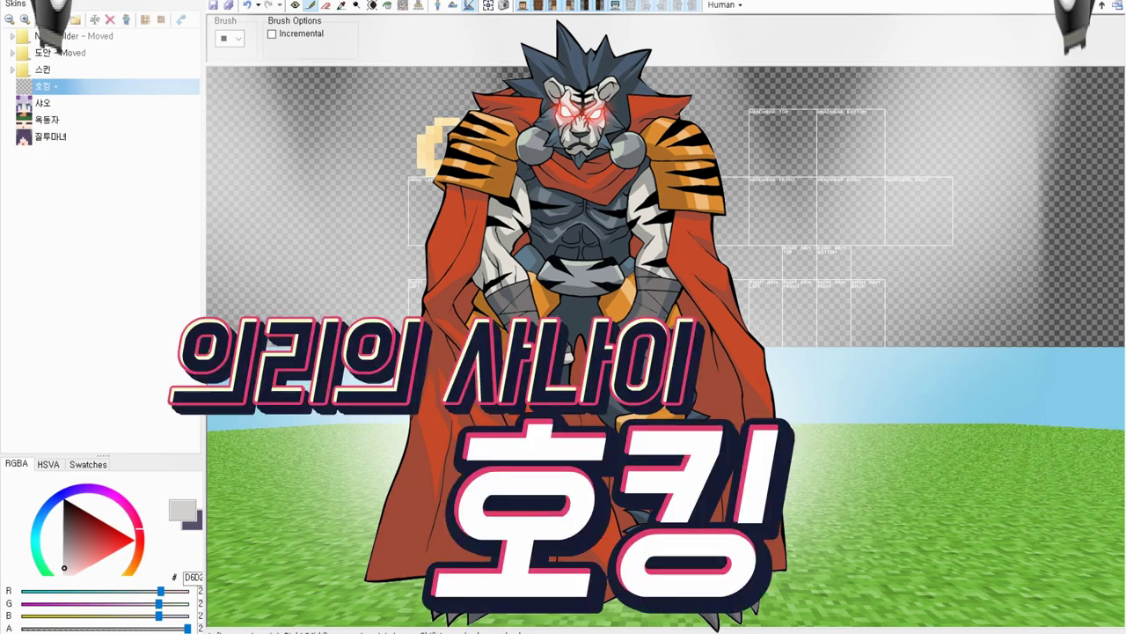
- Paint a gray base coat on the body and arm faces of the skin layout, using a darker gray for shading
mouse_move(800, 208)
right_mouse_down()
mouse_move(780, 206)
mouse_move(841, 197)
right_mouse_up()
left_click_drag(65, 551, 55, 559)
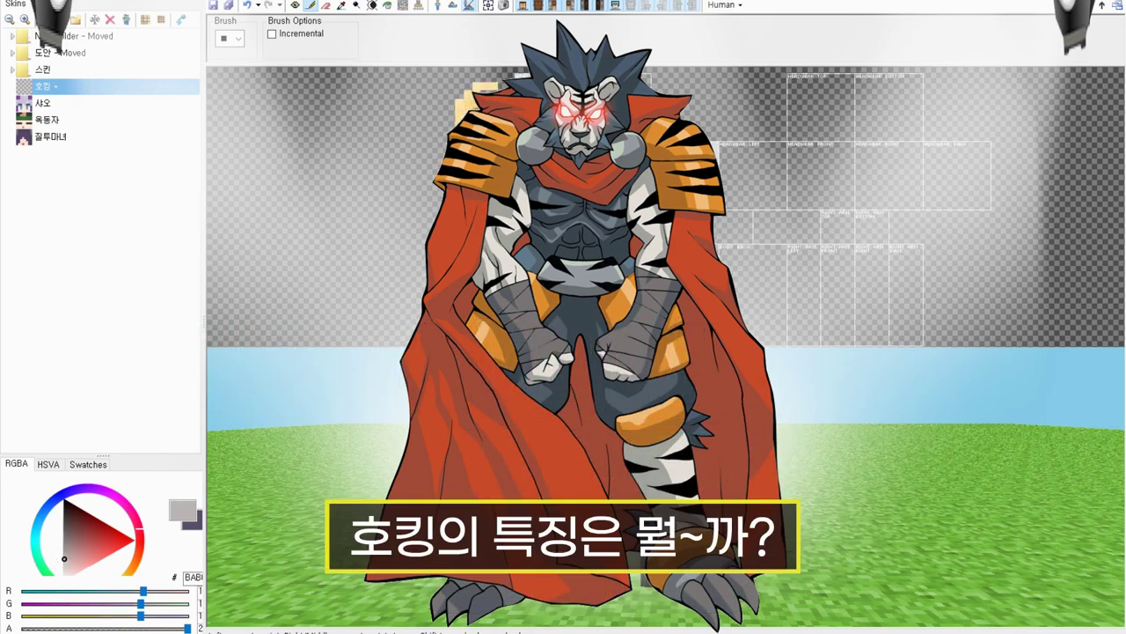
right_click_drag(753, 209, 742, 145)
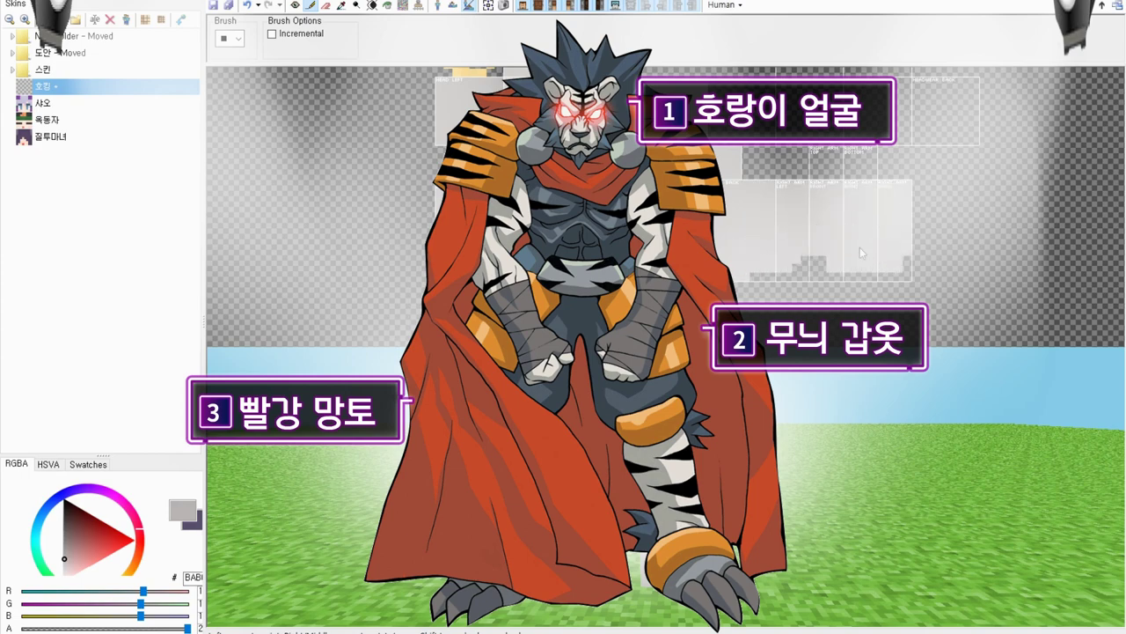
mouse_move(841, 251)
left_mouse_down()
mouse_move(860, 218)
mouse_move(867, 149)
left_mouse_up()
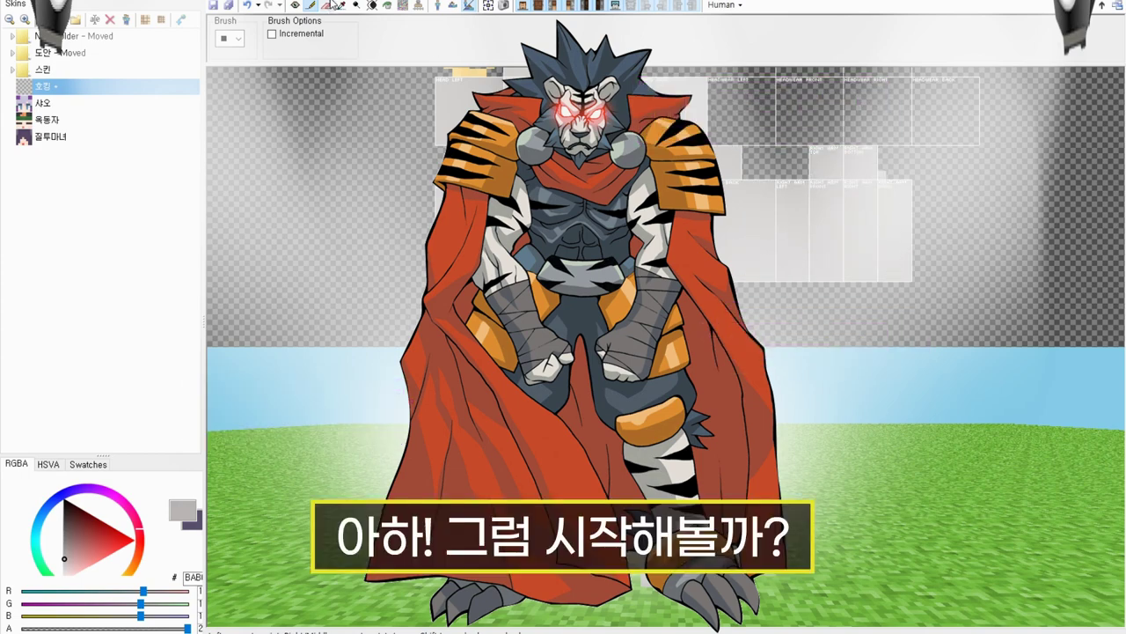
left_click(327, 5)
key("ctrl+z")
key("ctrl+z")
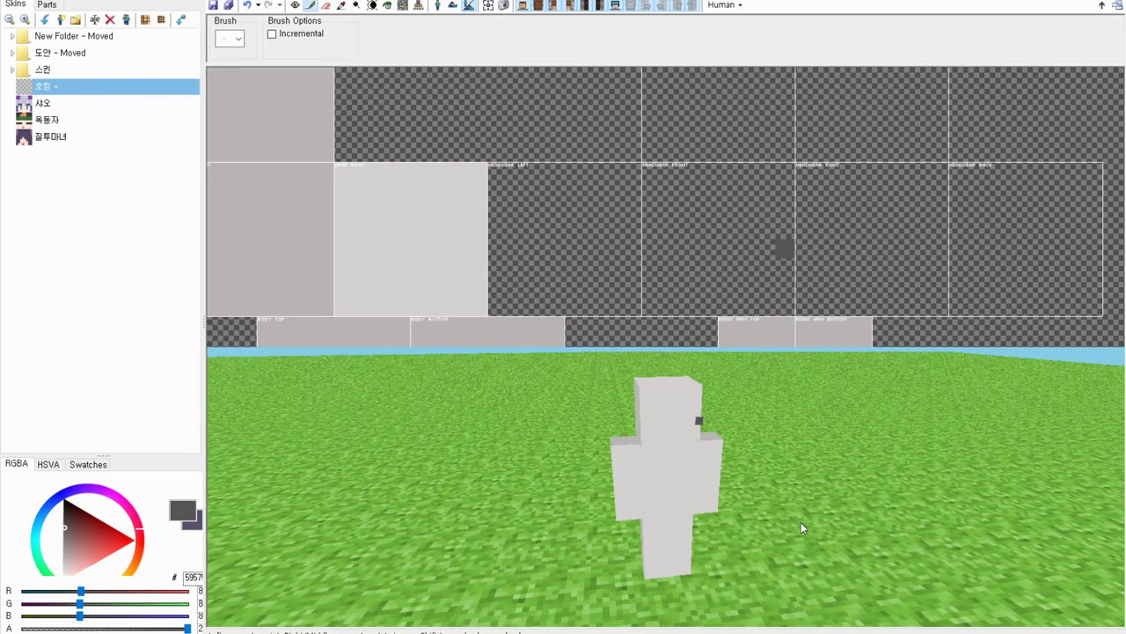
right_click_drag(801, 524, 784, 471)
left_click(786, 307)
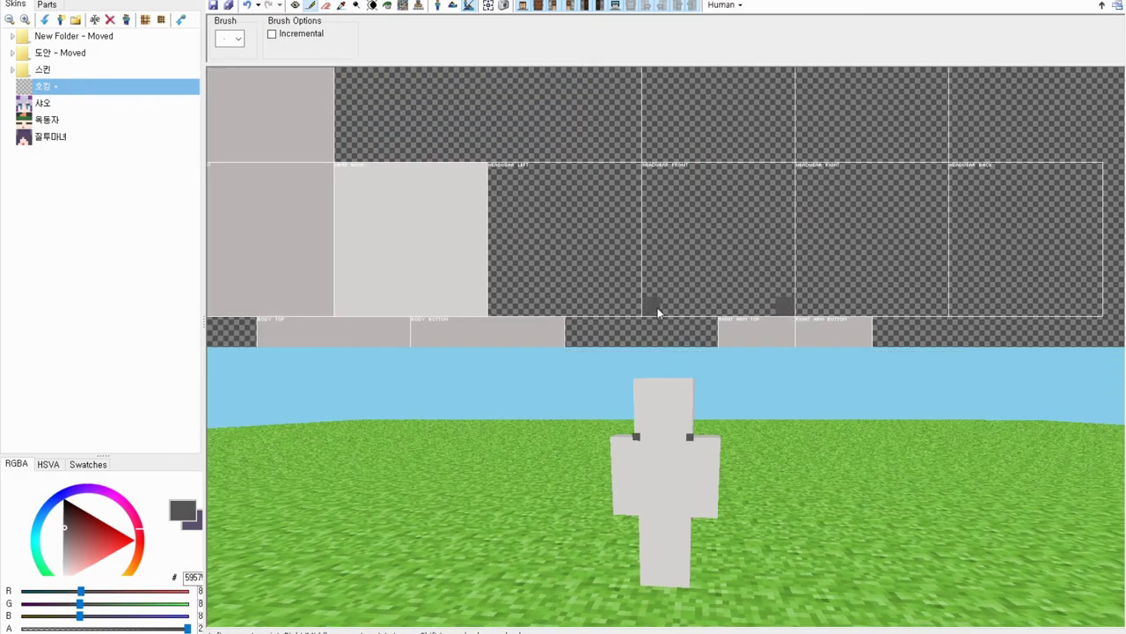
key("ctrl+z")
key("ctrl+z")
- Draw two single-pixel dark gray eyes and a two-pixel-wide nose on the head front
right_click_drag(633, 251, 774, 232)
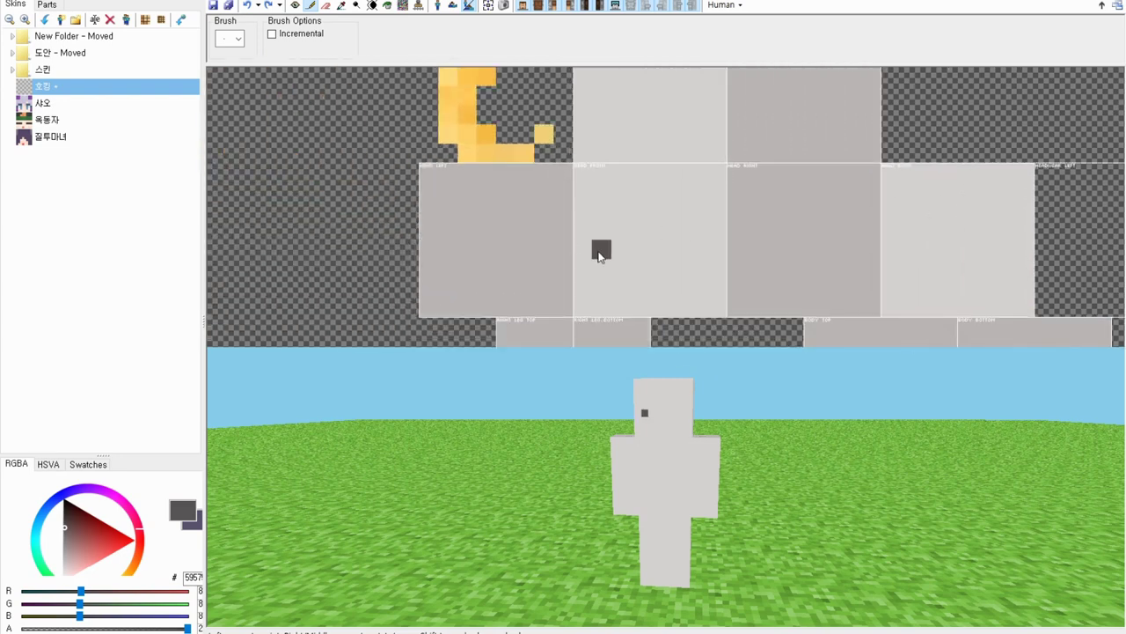
left_click(697, 249)
left_click(641, 269)
left_click(659, 269)
left_click(698, 306)
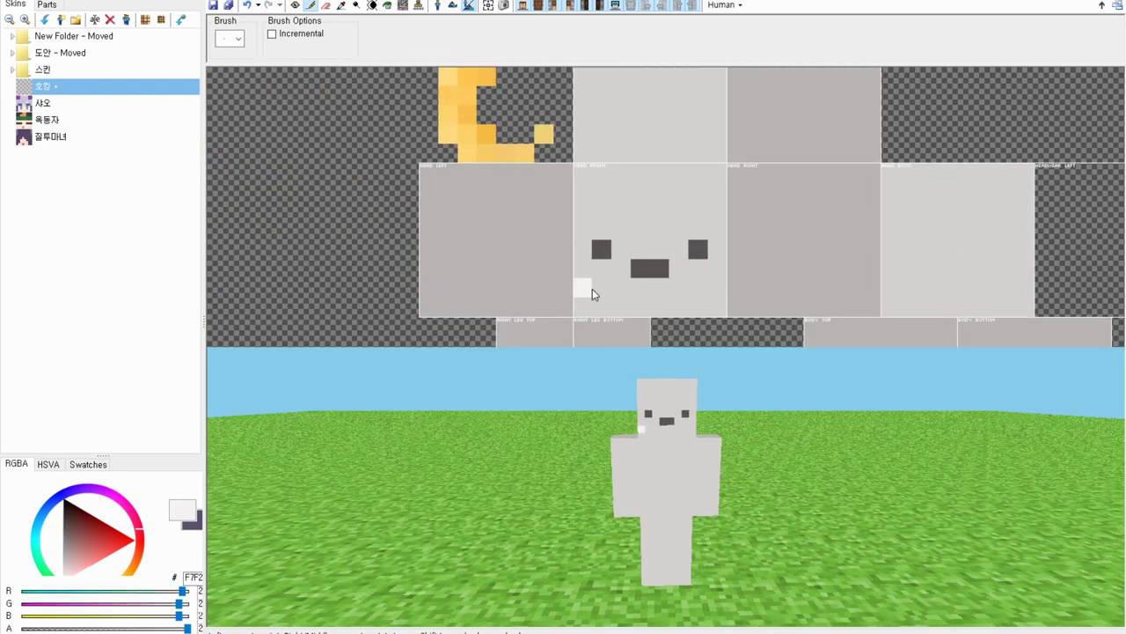
- Paint a near-white muzzle two rows high below the nose on the head front, with a matching strip on the headwear front
left_click_drag(596, 287, 694, 287)
key("ctrl+z")
right_click_drag(1078, 271, 676, 265)
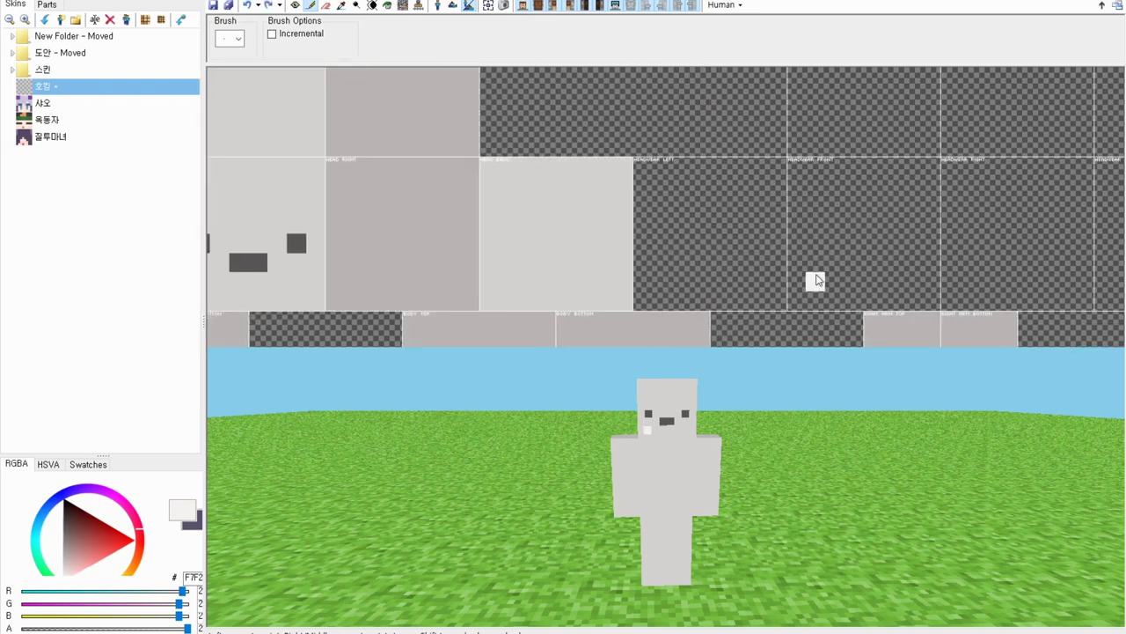
left_click_drag(815, 281, 912, 280)
right_click_drag(608, 269, 846, 244)
left_click_drag(424, 275, 556, 278)
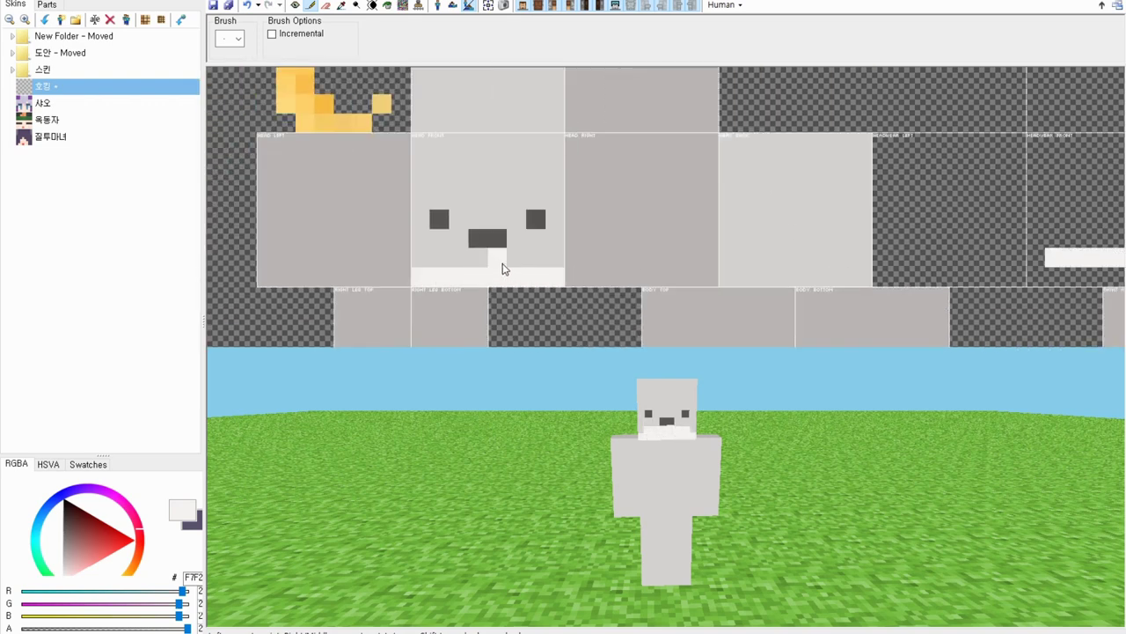
left_click_drag(447, 261, 538, 261)
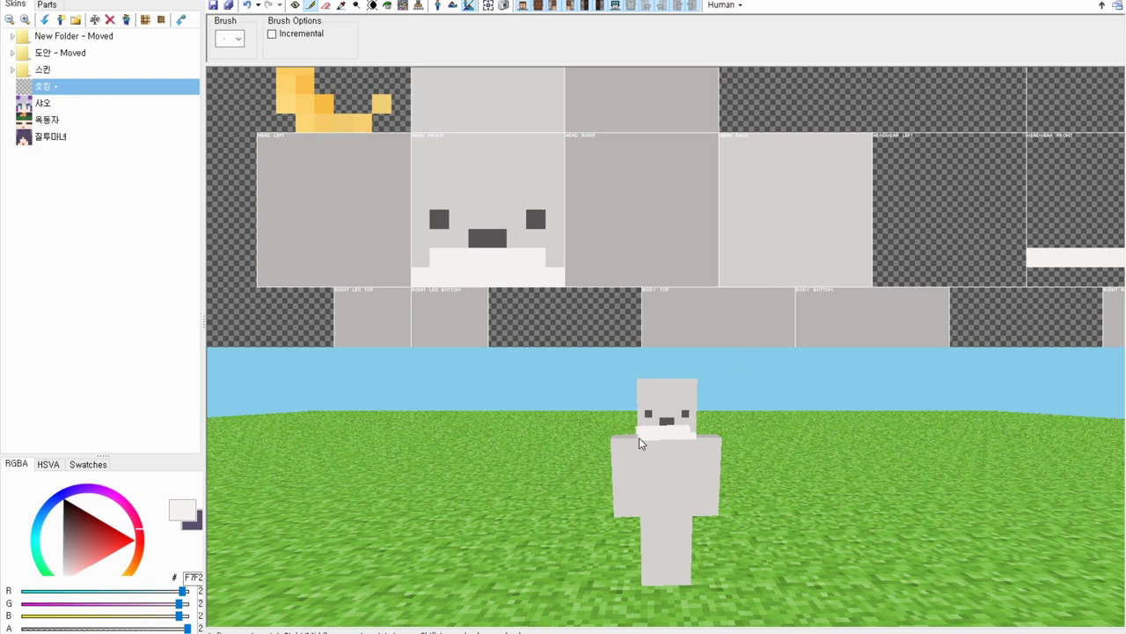
- Mix a slate blue and paint a two-pixel-wide mouth at the bottom of the muzzle
left_click(341, 5)
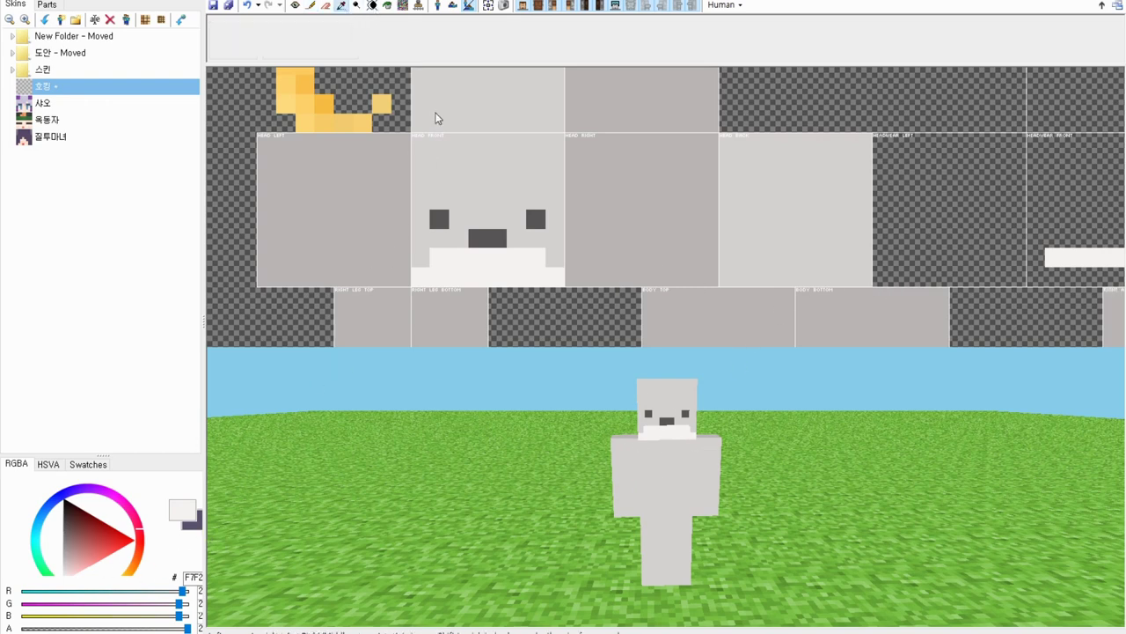
left_click(436, 122)
left_click_drag(66, 494, 49, 509)
left_click_drag(115, 538, 92, 554)
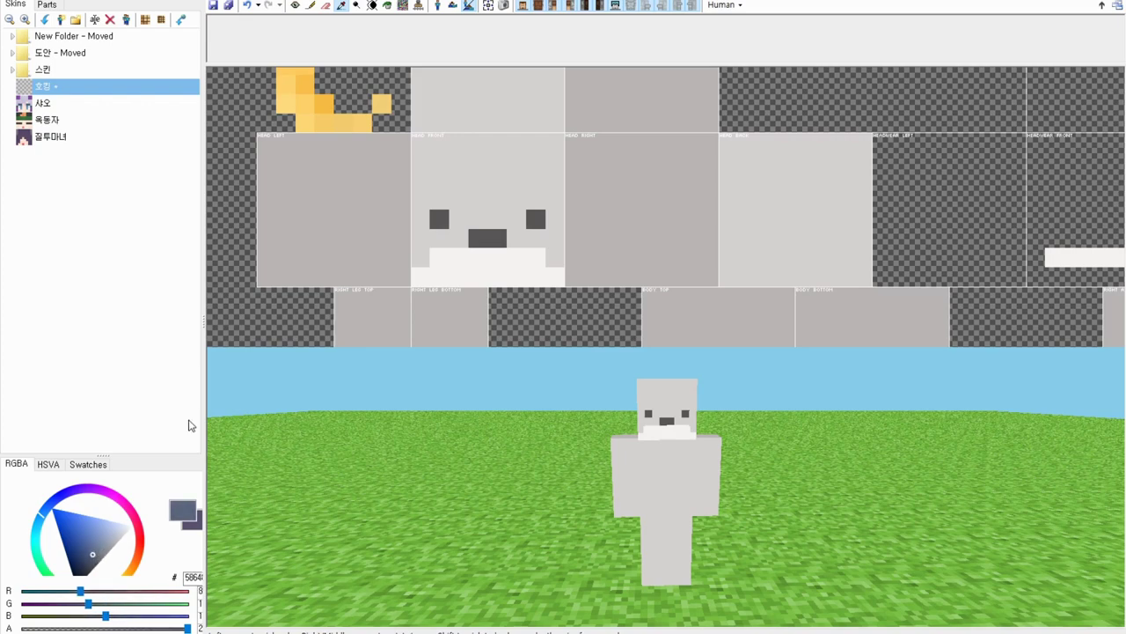
left_click(312, 6)
right_click_drag(1118, 292, 782, 229)
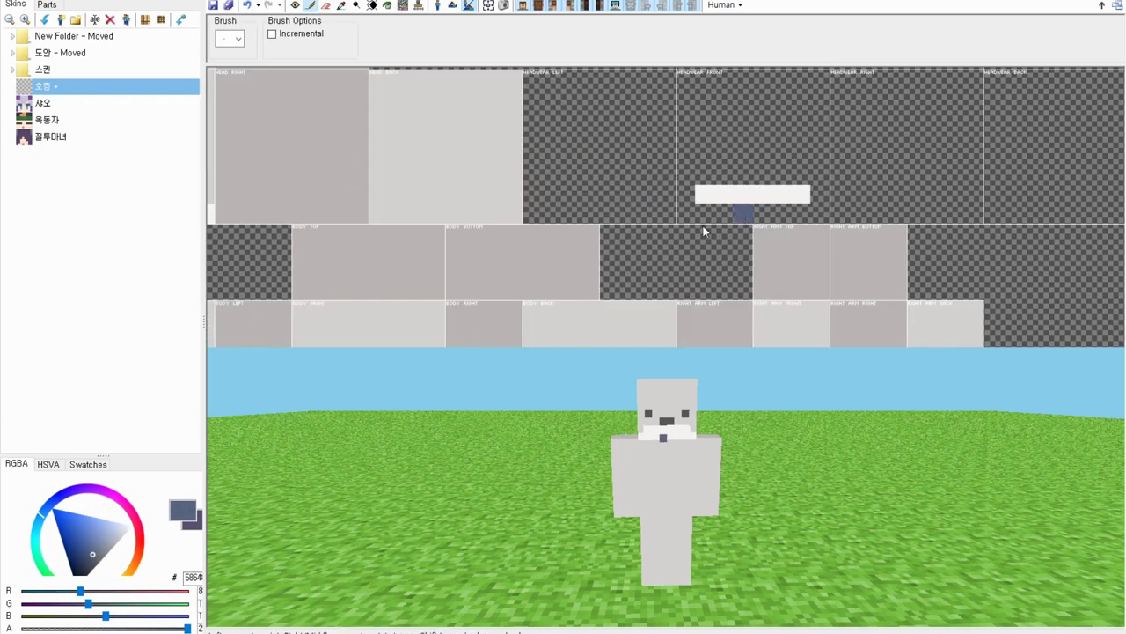
right_click_drag(320, 233, 584, 228)
right_click_drag(710, 448, 737, 400)
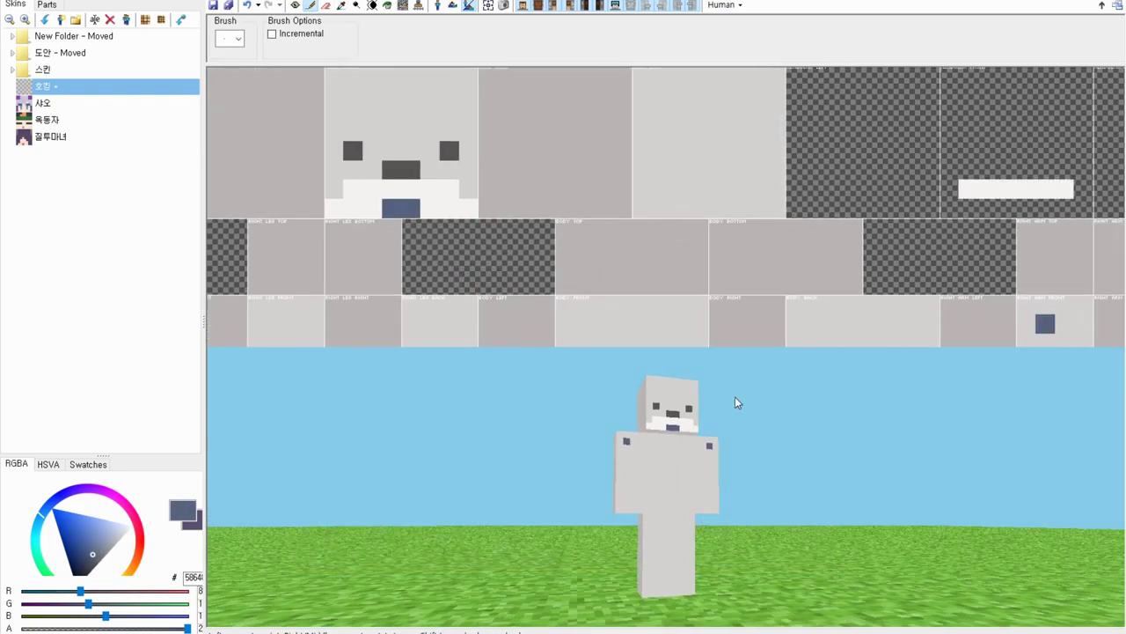
mouse_move(707, 437)
right_mouse_down()
mouse_move(661, 403)
mouse_move(656, 459)
right_mouse_up()
scroll(655, 460, "up", 3)
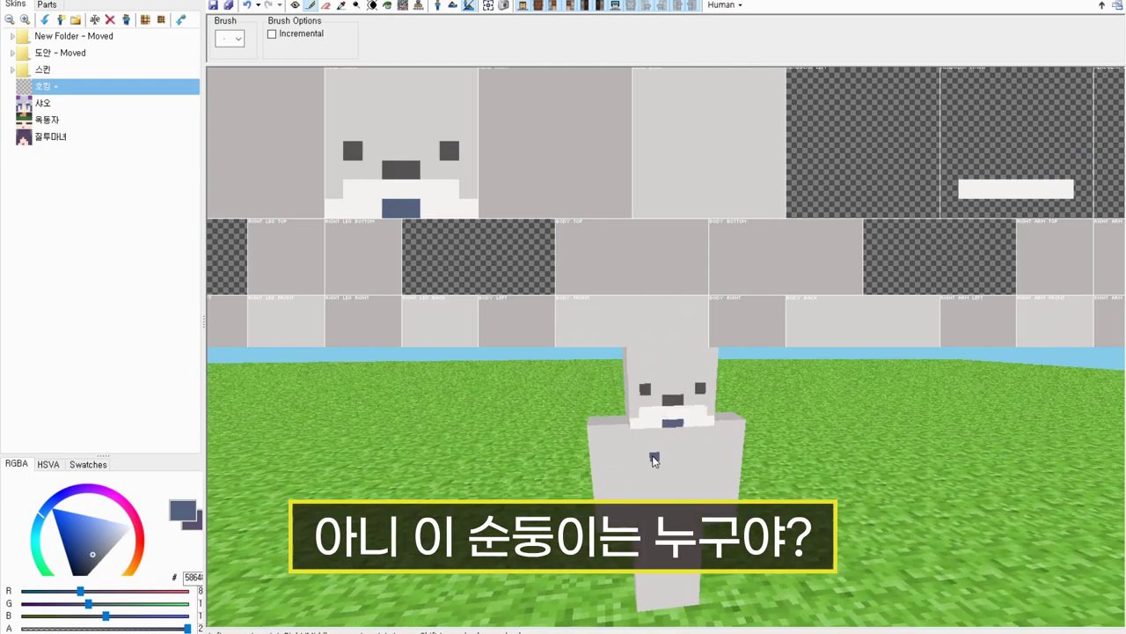
scroll(656, 460, "down", 2)
- Paint gray L-shaped ears in both upper corners of the headwear front
left_click(341, 7)
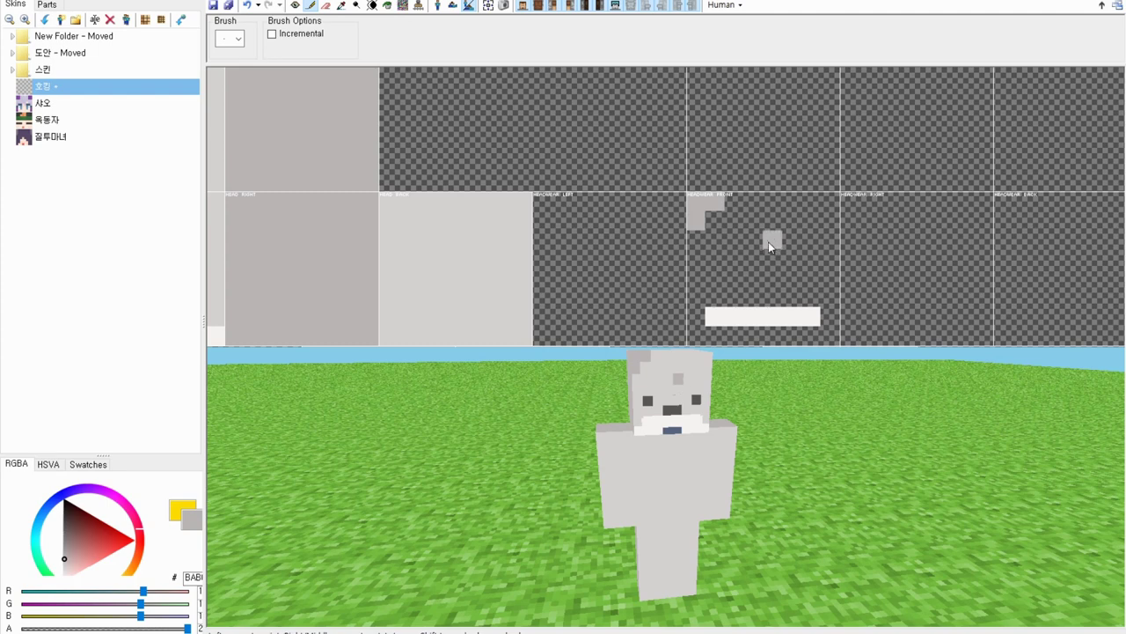
mouse_move(831, 204)
left_mouse_down()
mouse_move(820, 205)
mouse_move(832, 220)
left_mouse_up()
right_click_drag(852, 220, 667, 213)
scroll(667, 213, "left", 2)
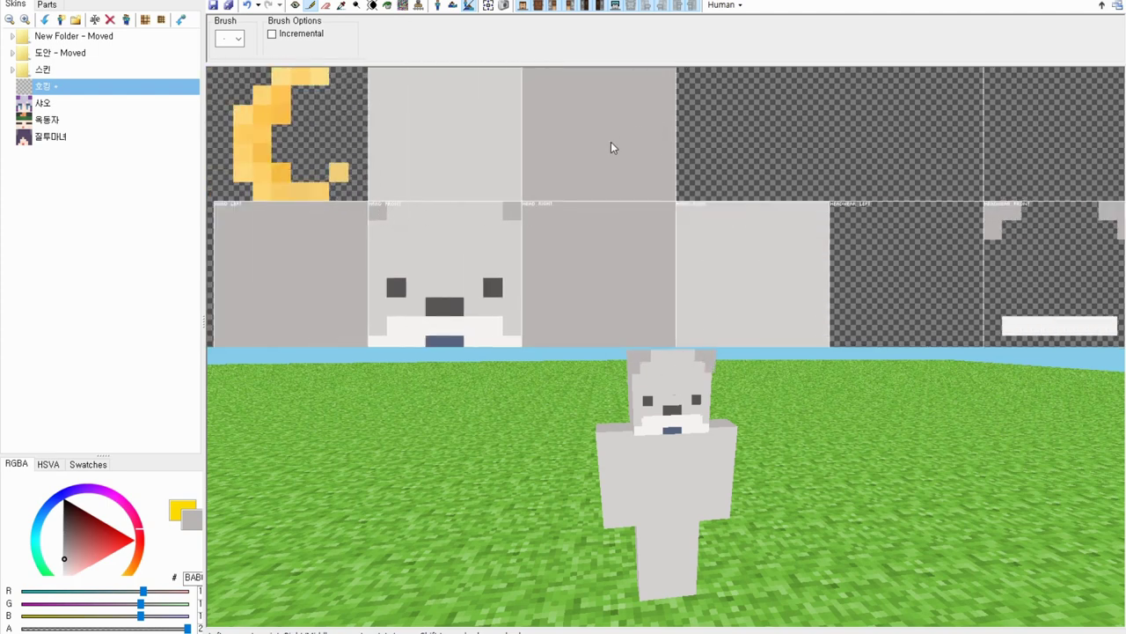
- Mix an almost pure white with an orange hue as the drawing colour
left_click(143, 547)
left_click_drag(76, 565, 50, 556)
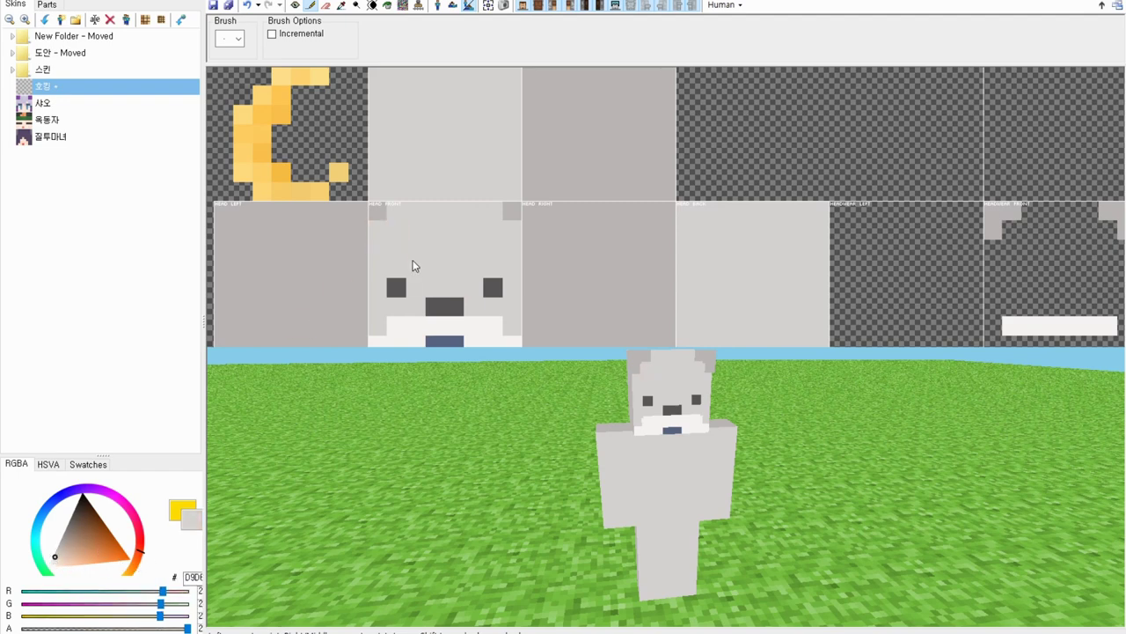
right_click_drag(655, 264, 555, 245)
left_click_drag(50, 558, 38, 564)
left_click_drag(278, 211, 300, 200)
right_click_drag(714, 292, 699, 294)
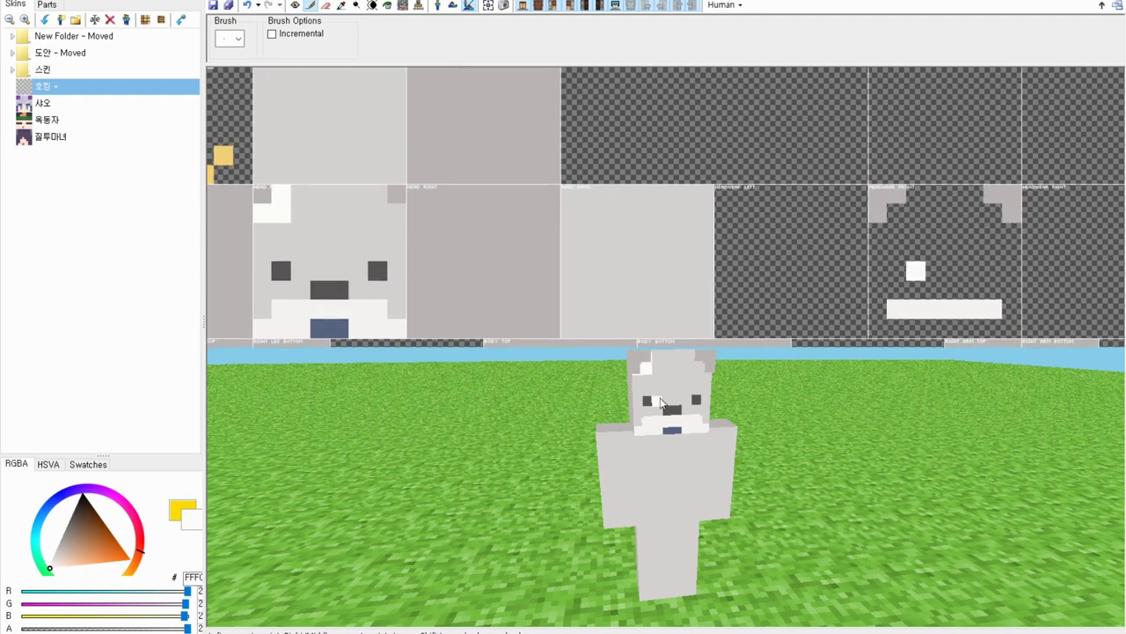
key("ctrl+z")
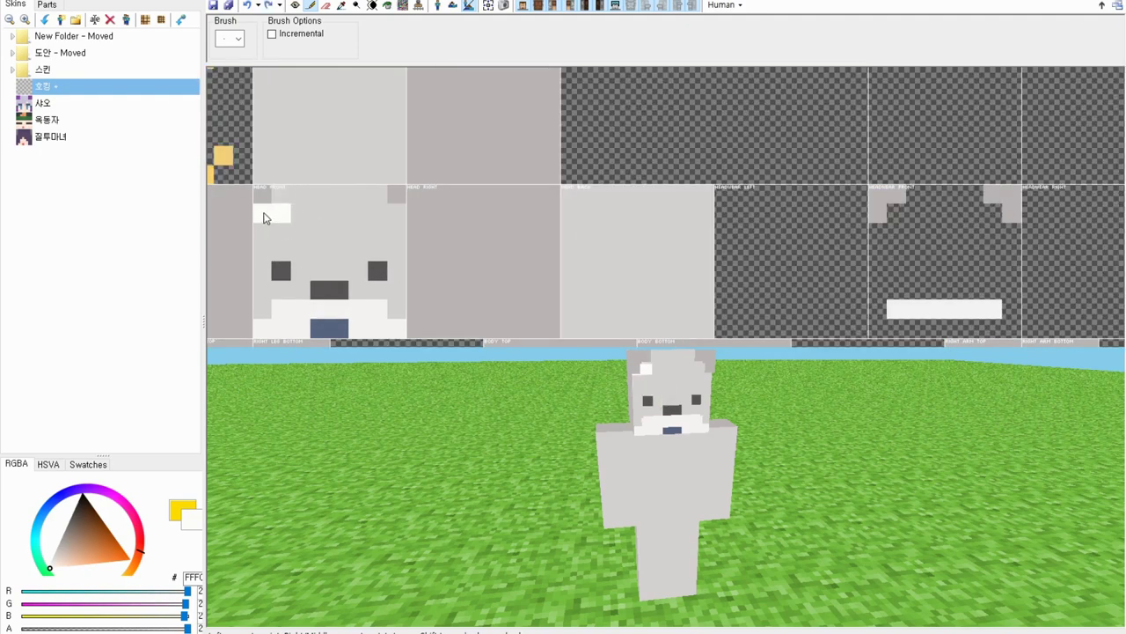
- Paint two-pixel-high white inner ears in both upper corners of the head front, covering the excess white with the light face gray
right_click_drag(272, 213, 365, 227)
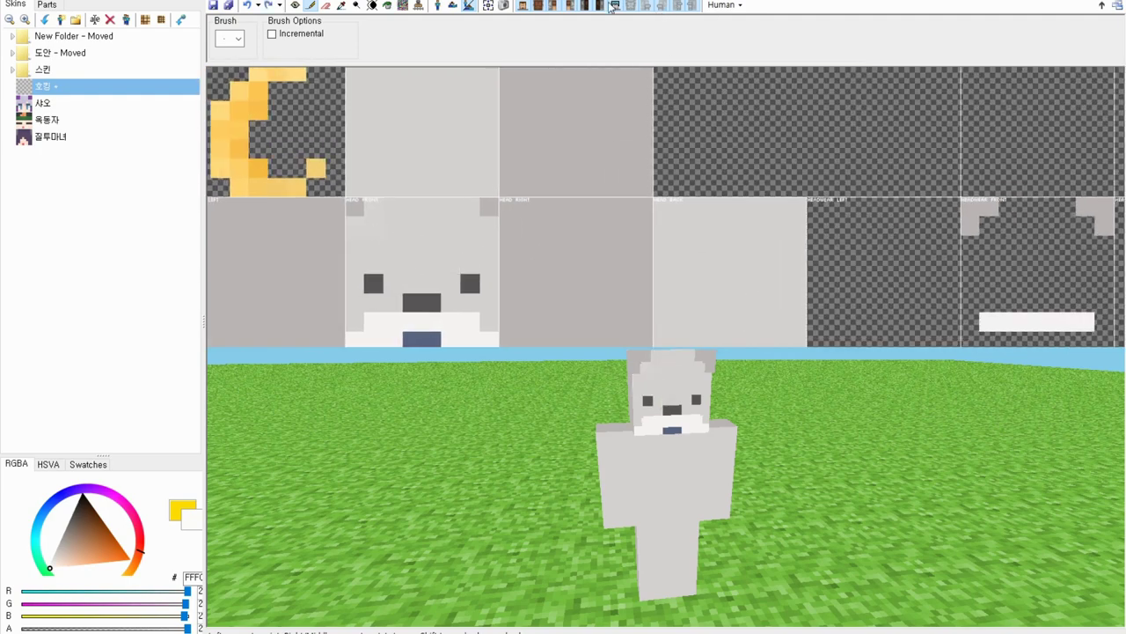
left_click_drag(355, 207, 355, 226)
left_click_drag(471, 208, 471, 226)
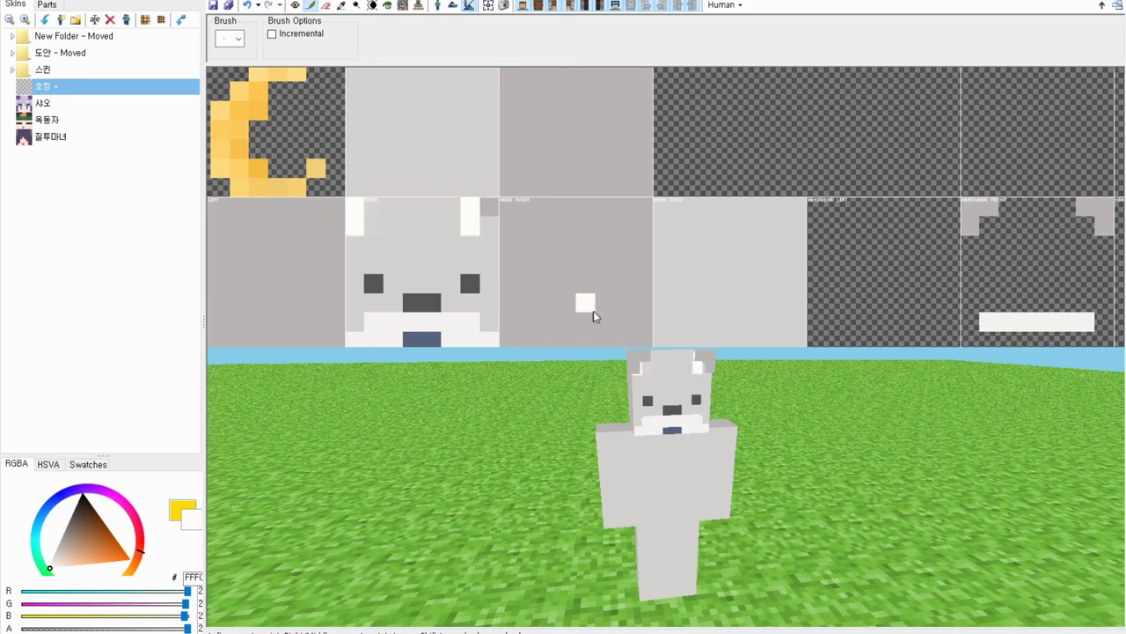
right_click_drag(671, 428, 659, 415)
key("ctrl+z")
mouse_move(471, 208)
left_mouse_down()
mouse_move(495, 210)
mouse_move(491, 226)
left_mouse_up()
left_click(341, 7)
left_click(383, 238)
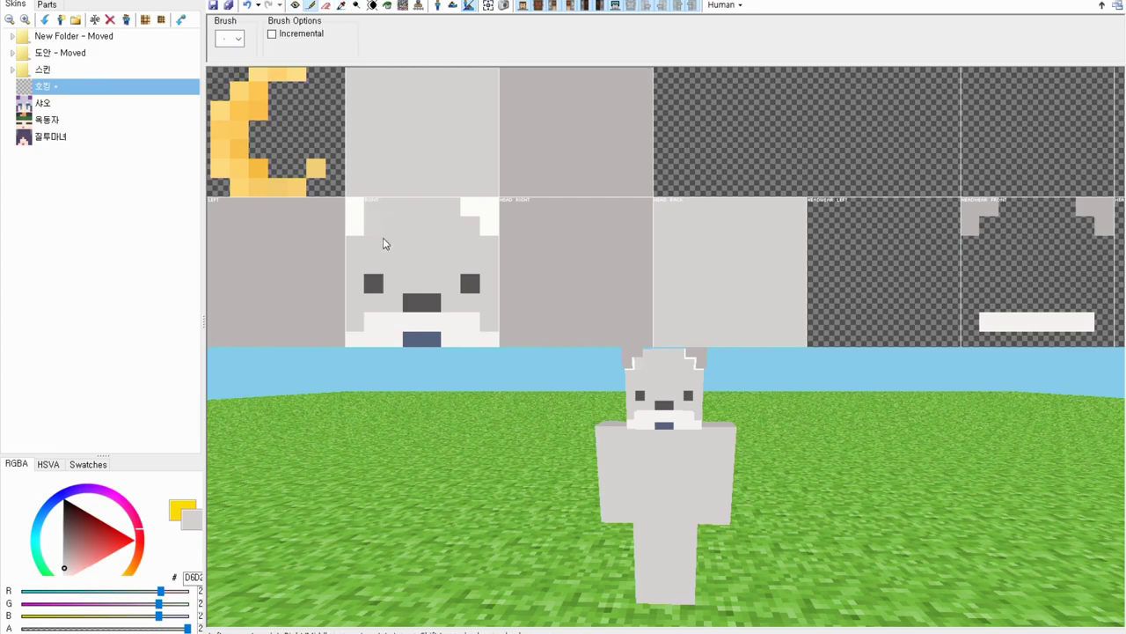
right_click_drag(669, 387, 666, 394)
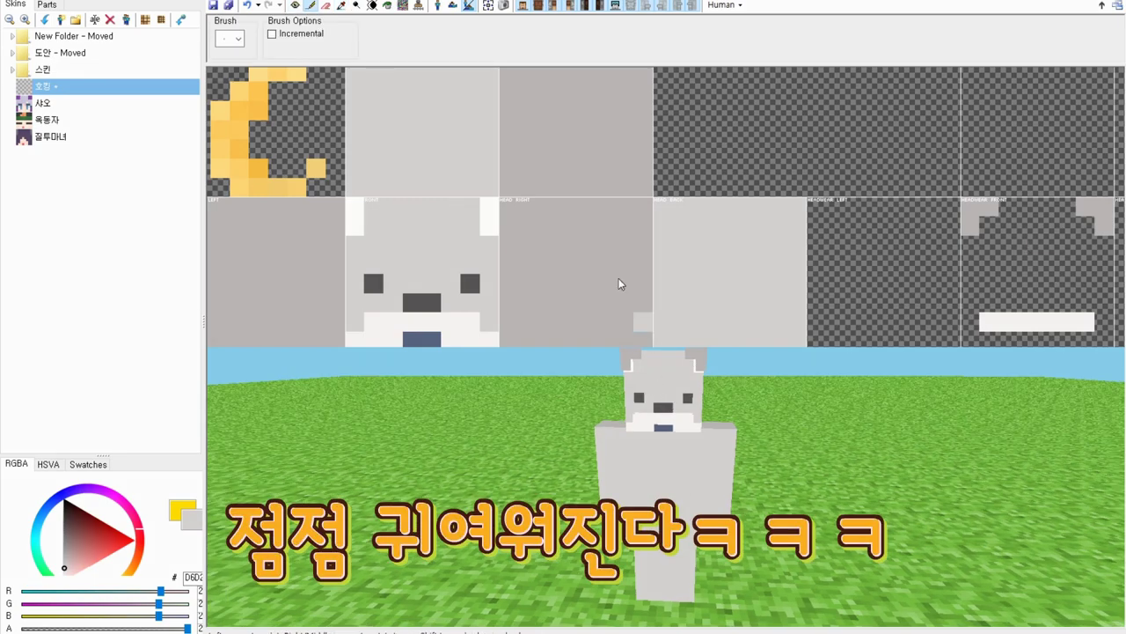
- Sample the headwear ear gray for pixels beside the inner ears, and shift the mask's yellow hue slightly toward orange
left_click(341, 6)
left_click_drag(930, 201, 971, 211)
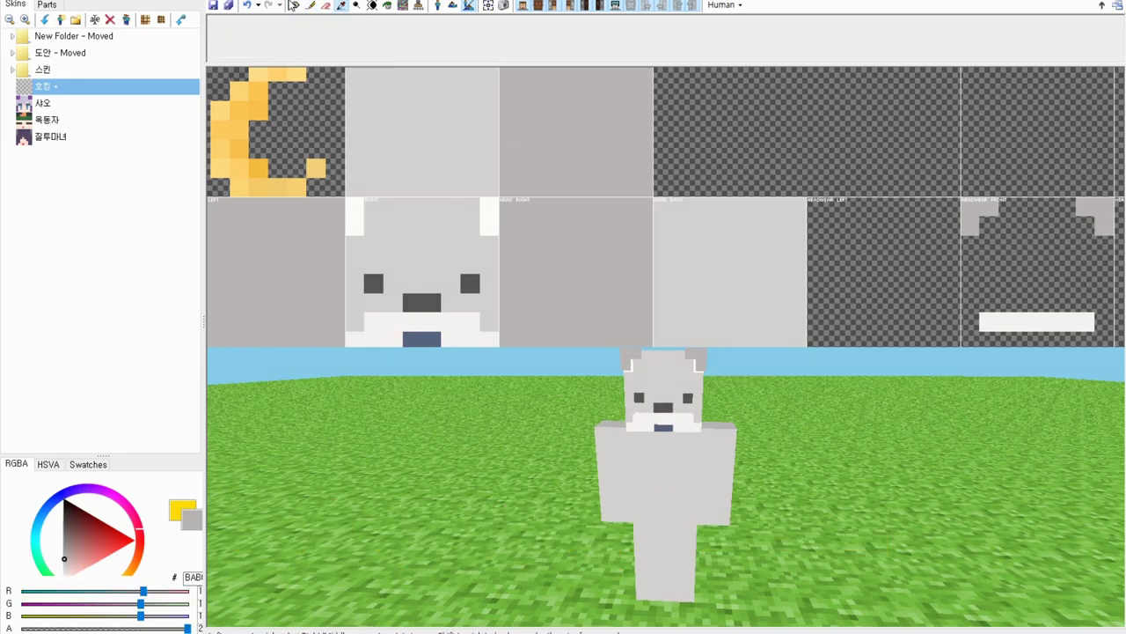
left_click(310, 6)
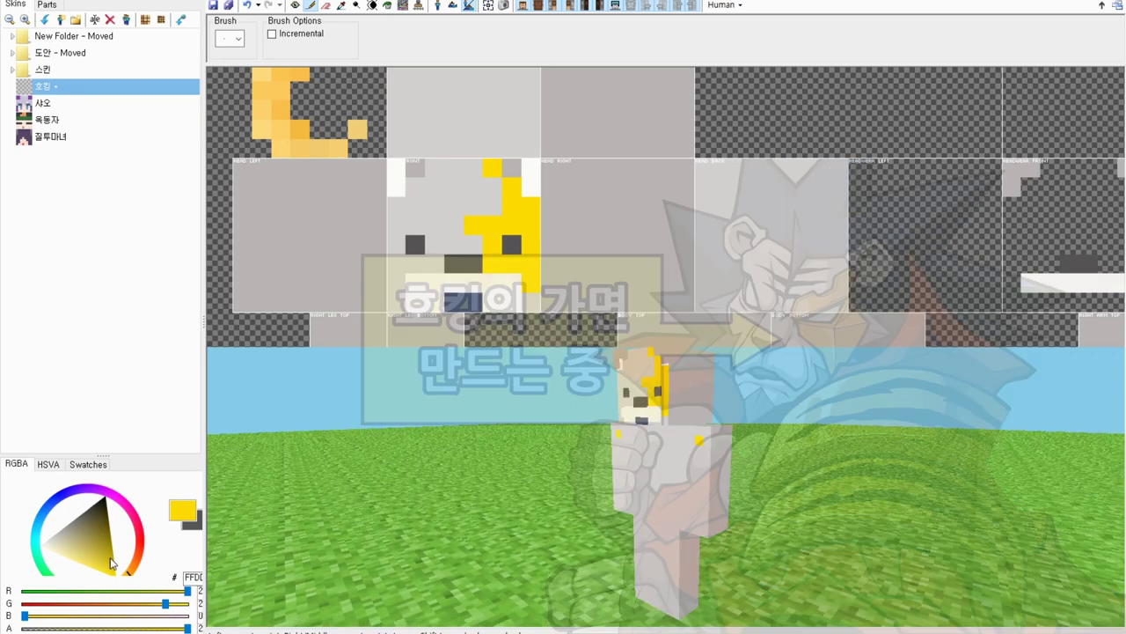
left_click_drag(130, 572, 132, 572)
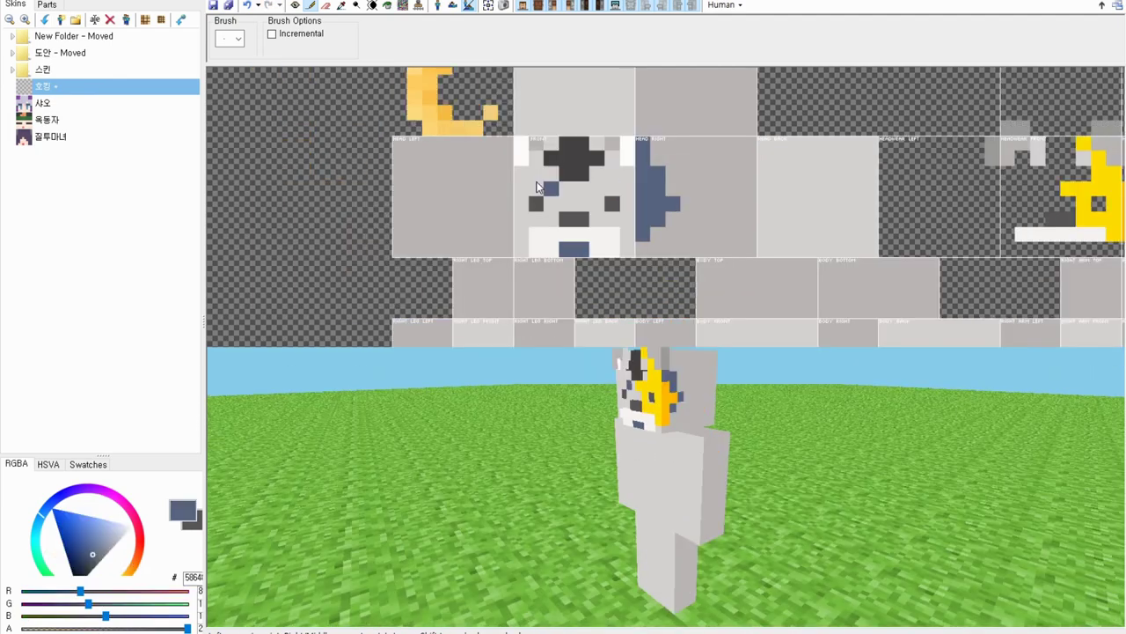
- Paint a jagged slate-blue mane edge on the head left face next to the face, mirroring the one on the head right
left_click_drag(506, 143, 492, 177)
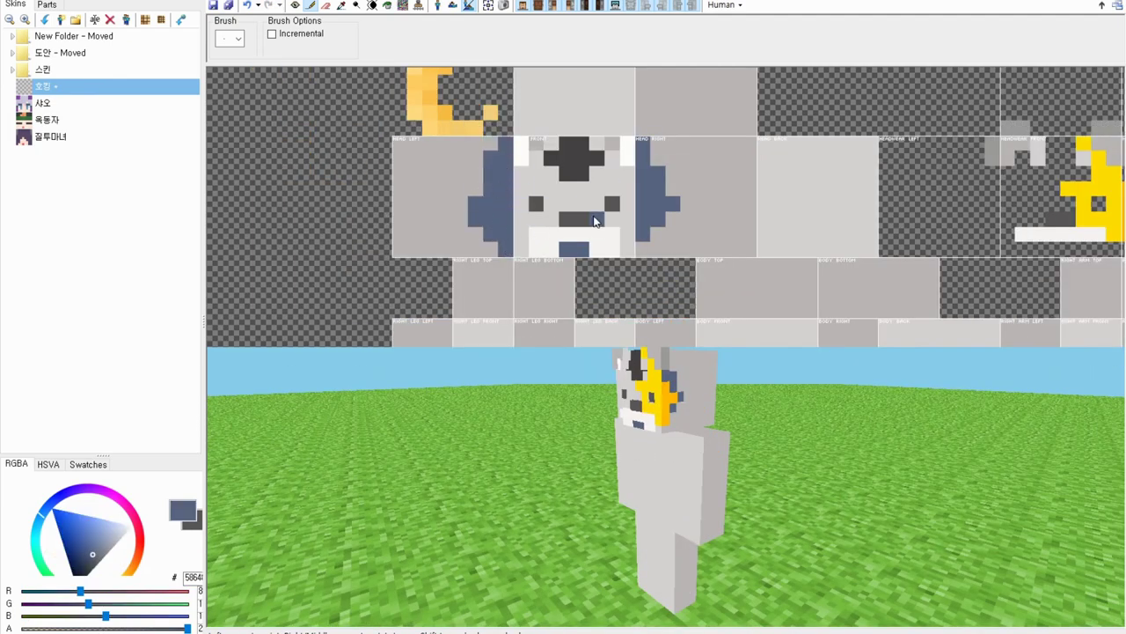
key("ctrl+z")
left_click_drag(498, 218, 491, 231)
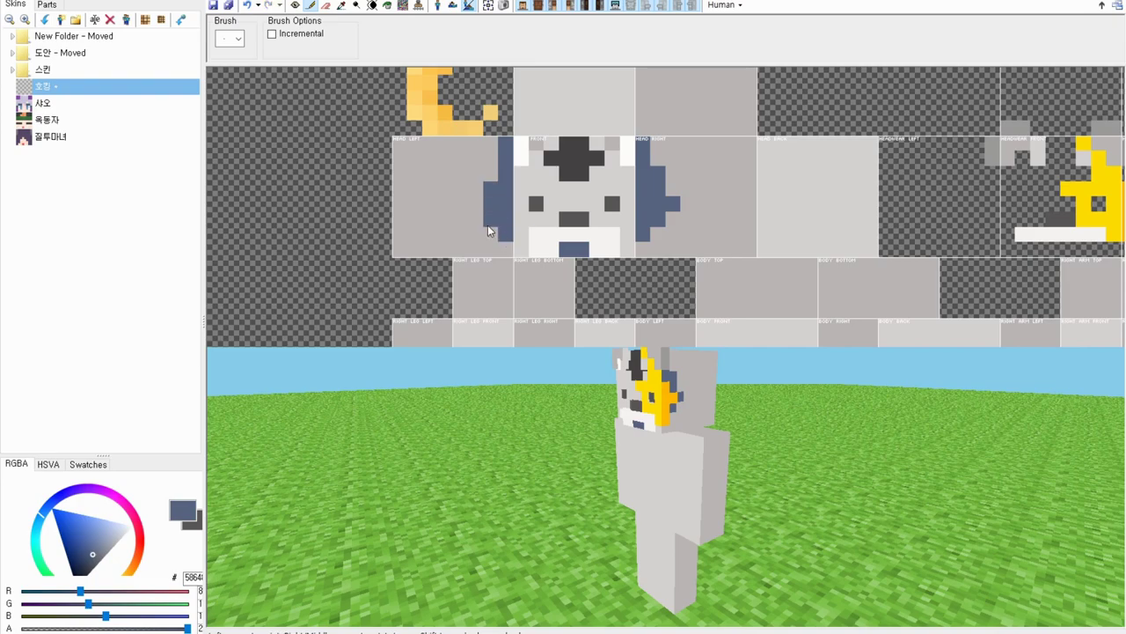
left_click(490, 175)
- Draw a slate-blue mane fringe along the front edge of the head top and flood-fill the rest of that face slate blue
mouse_move(725, 446)
right_mouse_down()
mouse_move(838, 462)
mouse_move(880, 536)
mouse_move(730, 576)
right_mouse_up()
right_click_drag(573, 150, 603, 218)
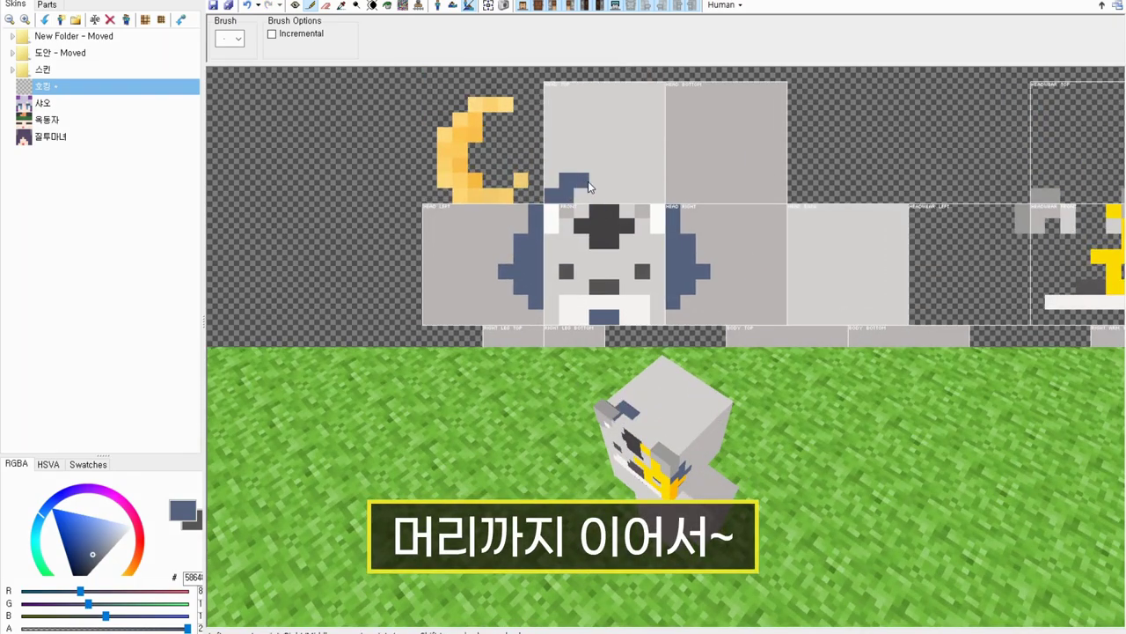
left_click_drag(588, 182, 643, 181)
mouse_move(627, 480)
right_mouse_down()
mouse_move(701, 432)
mouse_move(765, 414)
right_mouse_up()
left_click(387, 6)
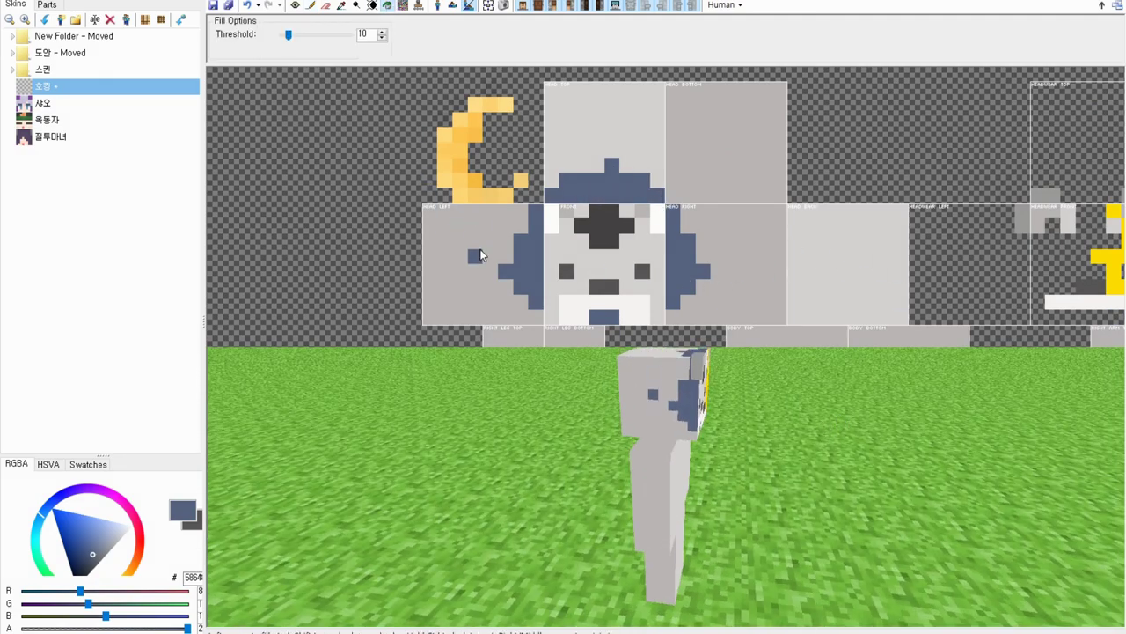
left_click(588, 139)
right_click_drag(742, 259, 738, 244)
right_click_drag(633, 429, 618, 408)
- Choose a darker navy blue and draw one-pixel borders along the edges of the head left and head right faces
left_click(86, 560)
left_click(439, 302)
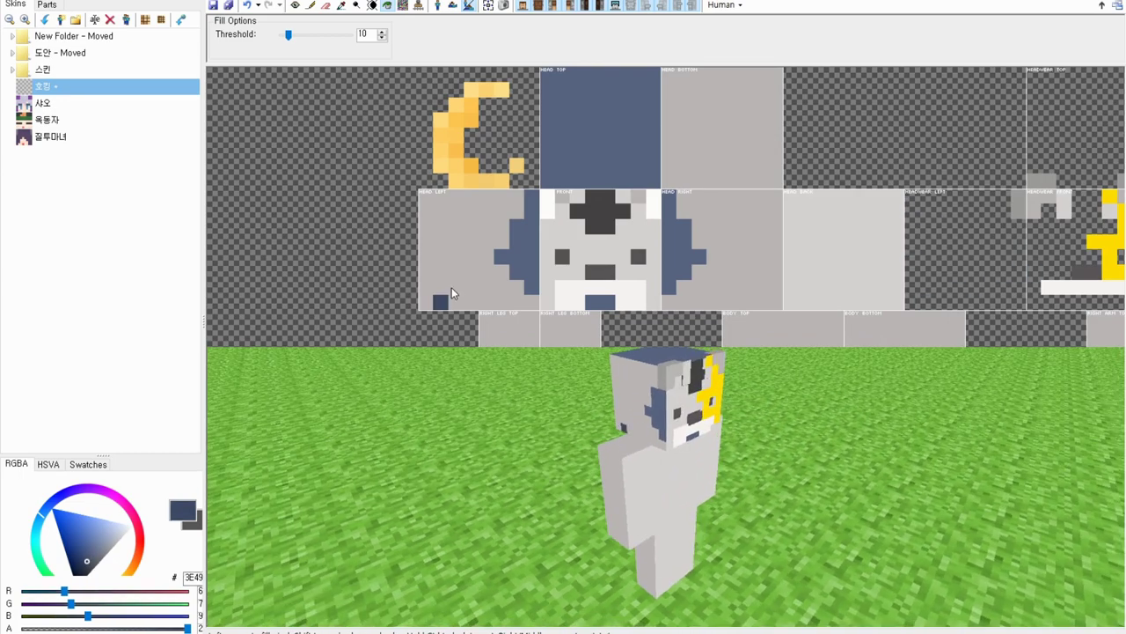
left_click(504, 241)
key("ctrl+z")
left_click(311, 7)
left_click_drag(532, 195, 528, 308)
key("ctrl+z")
mouse_move(426, 302)
left_mouse_down()
mouse_move(477, 308)
mouse_move(533, 203)
left_mouse_up()
mouse_move(668, 198)
left_mouse_down()
mouse_move(669, 282)
mouse_move(725, 301)
left_mouse_up()
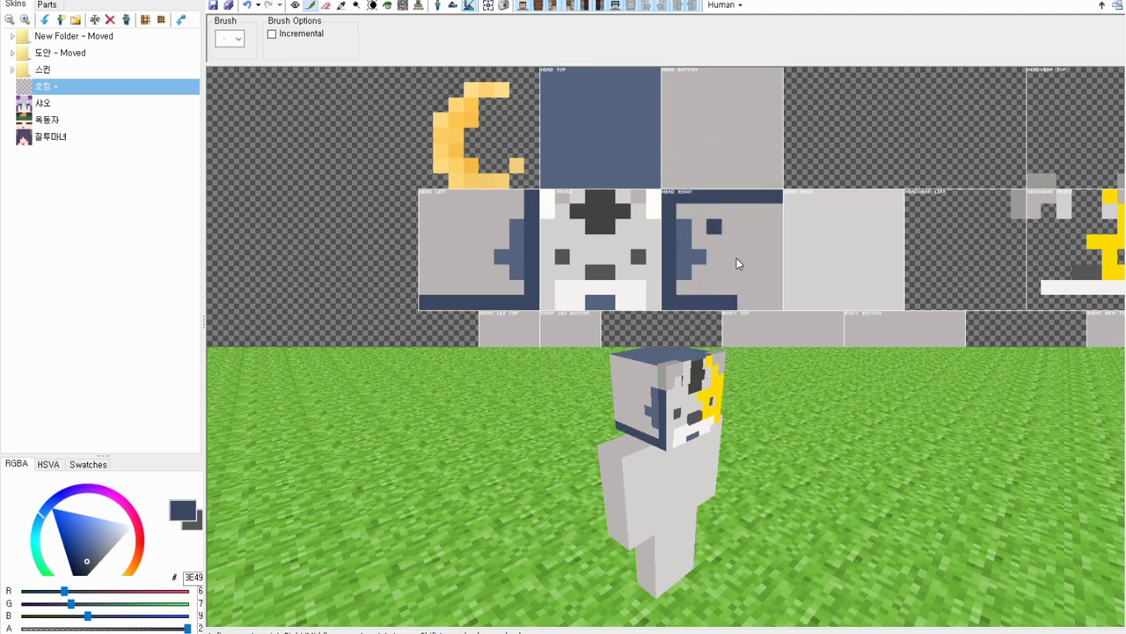
mouse_move(670, 120)
left_mouse_down()
mouse_move(737, 76)
mouse_move(686, 104)
mouse_move(771, 120)
left_mouse_up()
- Flood-fill the insides of the head right and head left faces with the navy blue, including the slate-blue mane patch
left_click(385, 6)
left_click(715, 230)
left_click(490, 238)
left_click(517, 264)
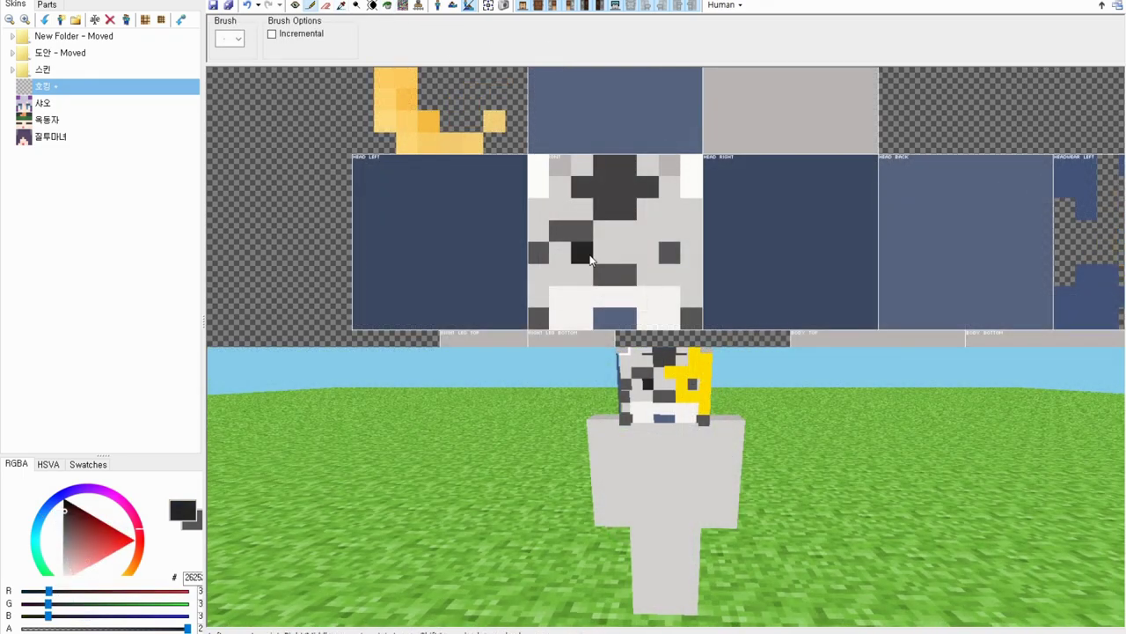
- Choose a near-white and paint the white of the eye as one pixel beside the black pupil on the head front
left_click_drag(88, 563, 64, 574)
left_click(564, 255)
left_click(568, 256)
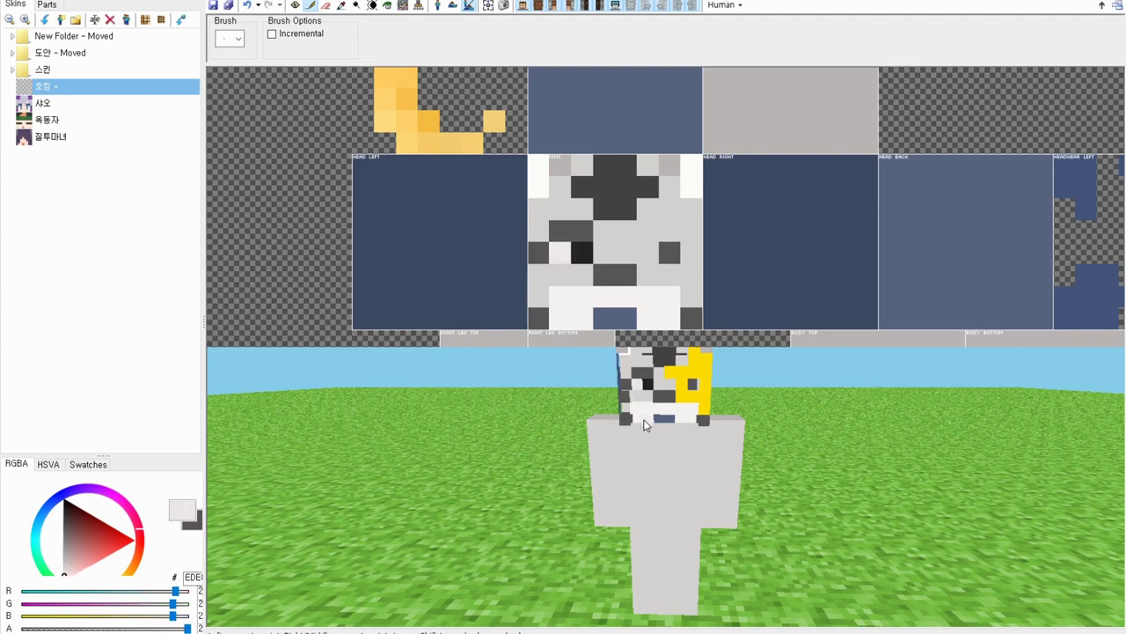
- Sample the dark grey and paint a two-pixel eyebrow above the unfinished eye on the head front, mirroring the other brow
right_click_drag(695, 413, 708, 445)
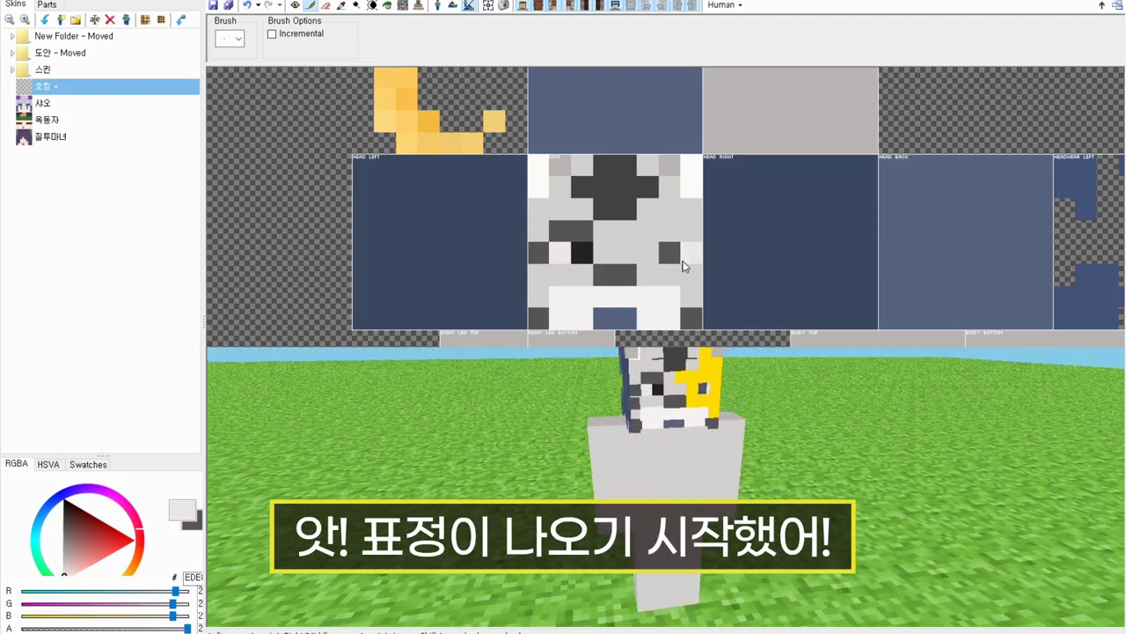
right_click_drag(685, 265, 660, 269)
left_click(340, 7)
left_click(552, 234)
left_click(311, 5)
left_click_drag(623, 235, 646, 236)
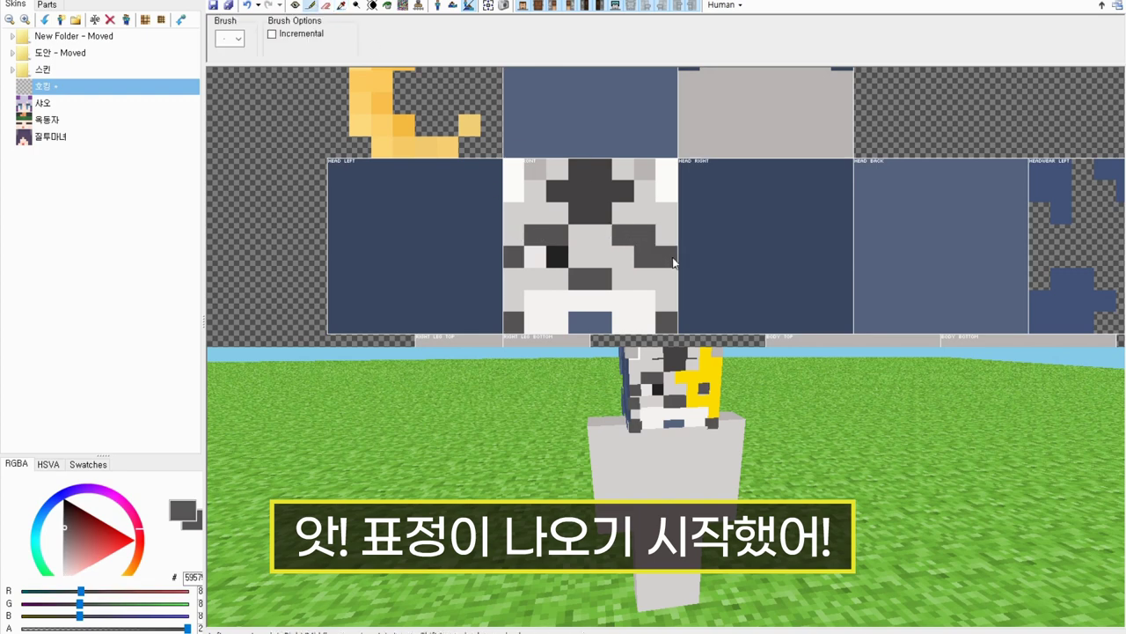
- Sample the near-white and black of the finished eye and paint a matching eye white and pupil under the new brow
left_click(340, 6)
left_click(535, 257)
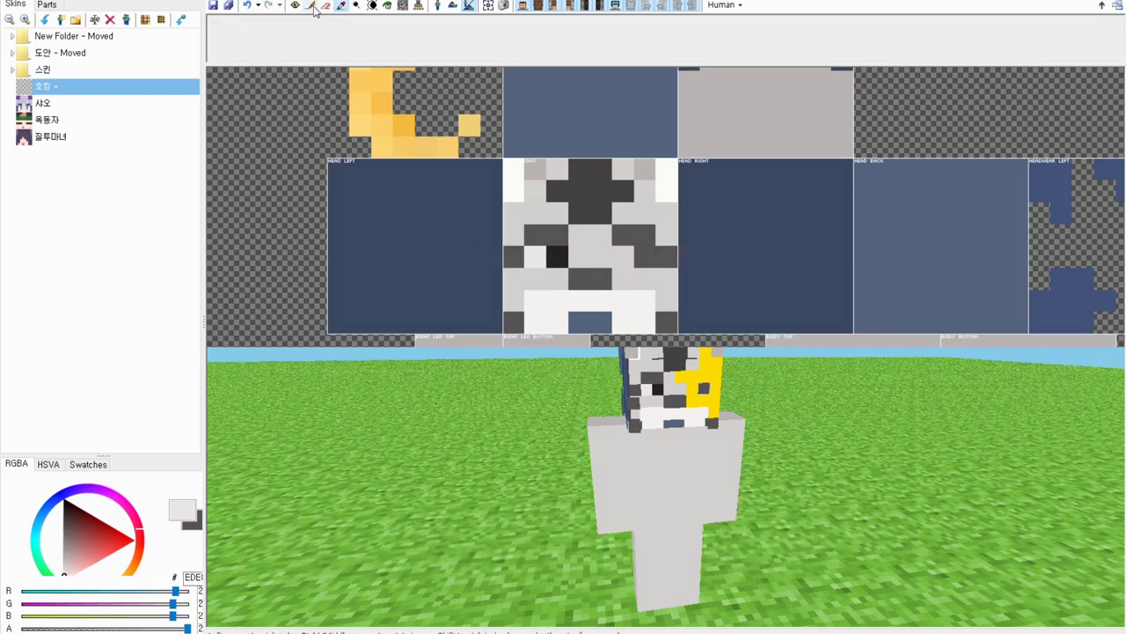
left_click(313, 6)
left_click(645, 257)
left_click(340, 6)
left_click(555, 253)
left_click(311, 6)
left_click(624, 257)
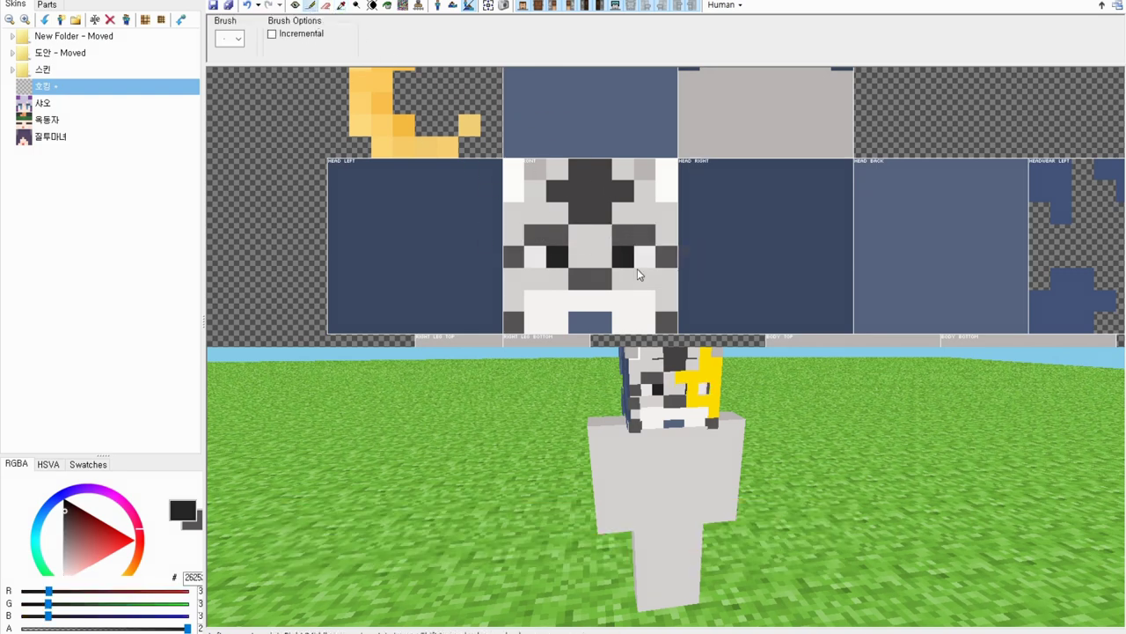
- Erase one mask pixel over the eye on the headwear front and close the eye opening's inner side with one yellow pixel
right_click_drag(748, 380, 737, 390)
mouse_move(1073, 243)
right_mouse_down()
mouse_move(871, 196)
mouse_move(382, 211)
right_mouse_up()
left_click(326, 7)
left_click(632, 226)
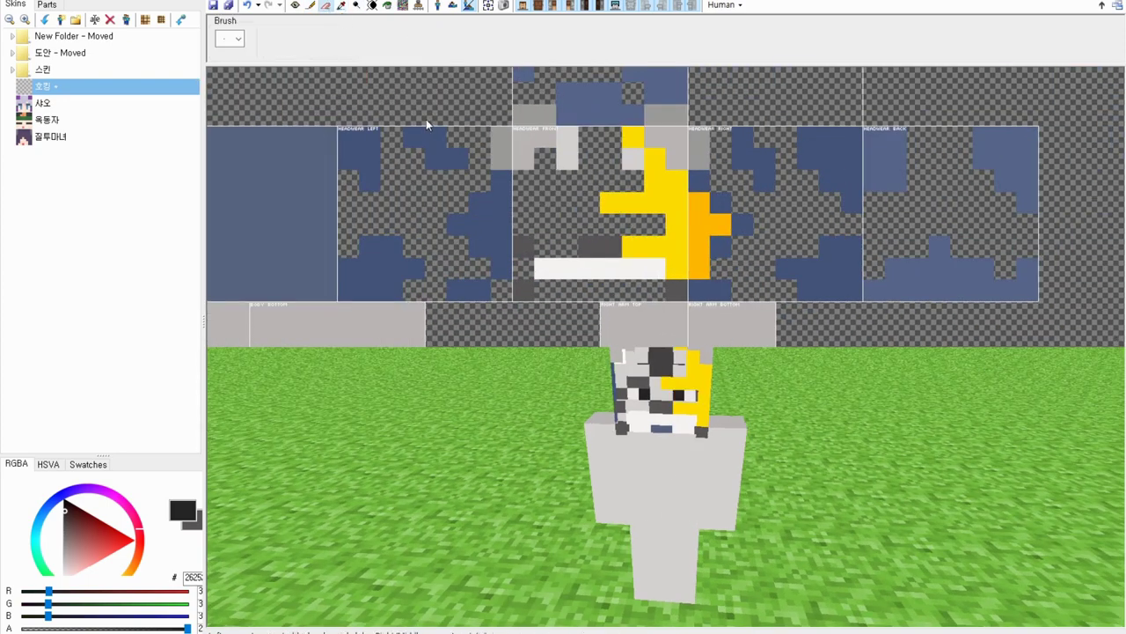
left_click(341, 6)
left_click(618, 203)
left_click(311, 6)
left_click(607, 223)
right_click_drag(683, 424, 685, 395)
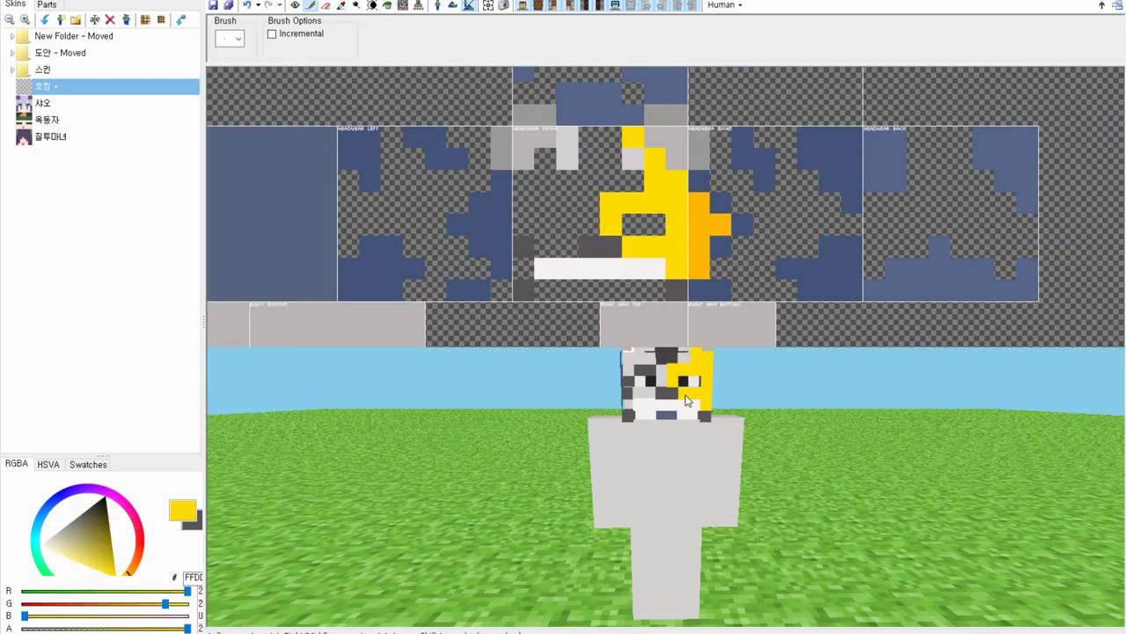
- Sample the light grey fur colour and paint over the two slate-blue mouth pixels on the head front
right_click_drag(710, 459, 554, 387)
right_click_drag(290, 269, 950, 190)
right_click_drag(739, 413, 744, 466)
scroll(748, 249, "down", 1)
right_click_drag(748, 249, 753, 249)
left_click(341, 6)
left_click(547, 186)
left_click(312, 6)
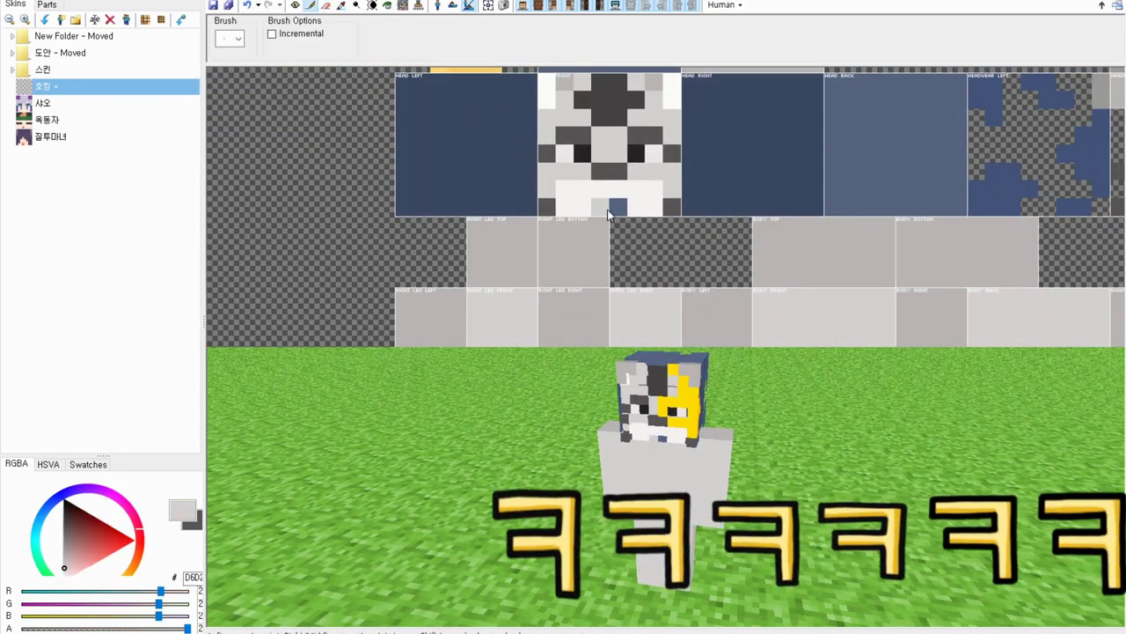
left_click_drag(605, 211, 618, 210)
- Repaint the two mouth pixels near-white to match the muzzle, and subtly shade the muzzle using the Dodge/Burn tool at lowered exposure
right_click_drag(632, 229, 628, 259)
left_click(342, 6)
left_click(568, 225)
left_click(312, 6)
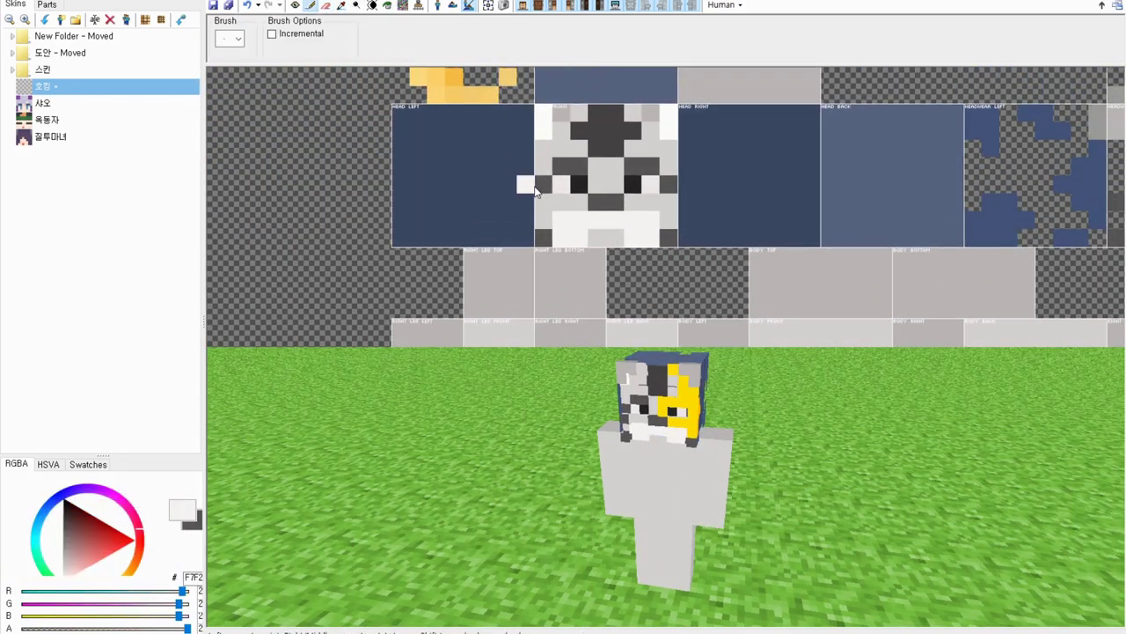
left_click_drag(611, 237, 598, 238)
right_click_drag(681, 467, 725, 354)
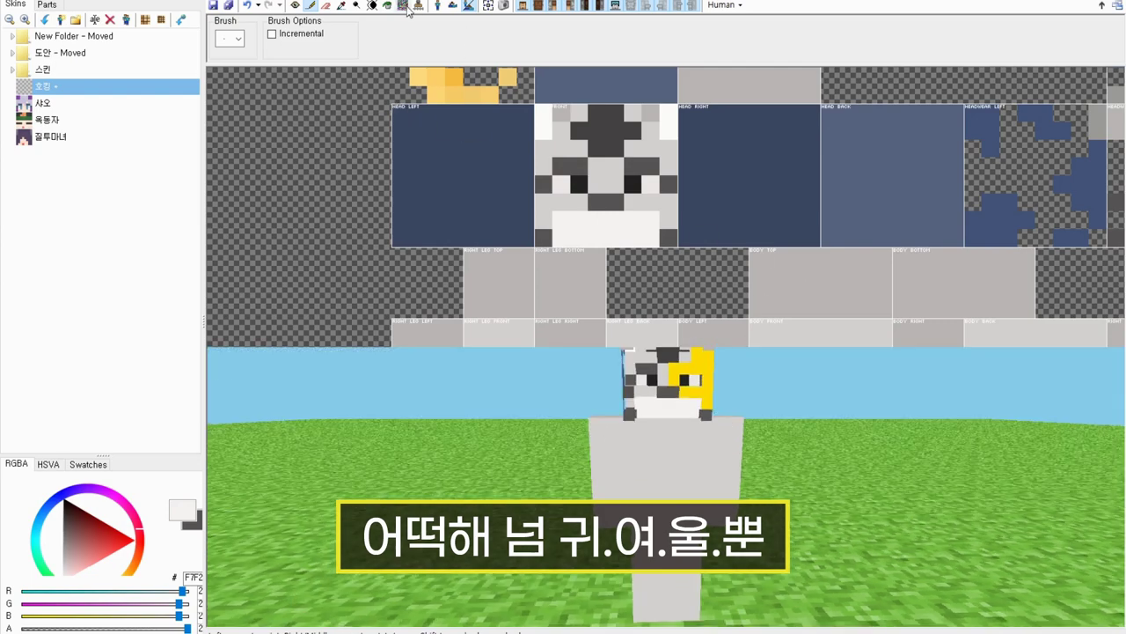
left_click(358, 6)
left_click_drag(370, 50, 341, 47)
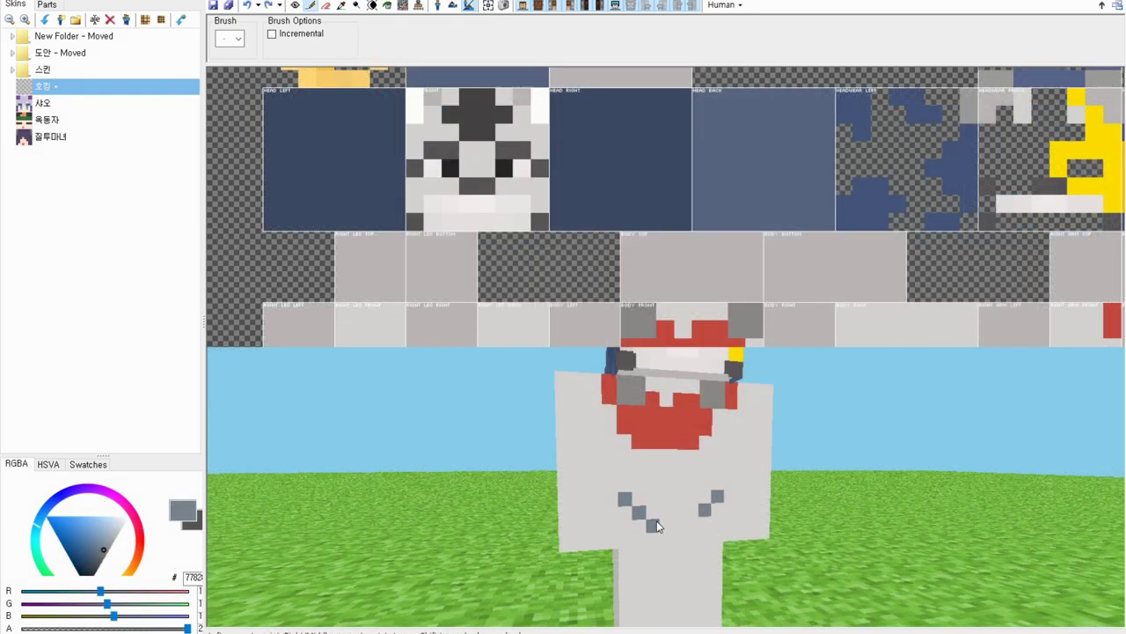
- Finish the blue-grey belt pixels on the body front and paint a light grey two-by-two buckle at the belt's centre
left_click(653, 512)
left_click(345, 8)
left_click(636, 321)
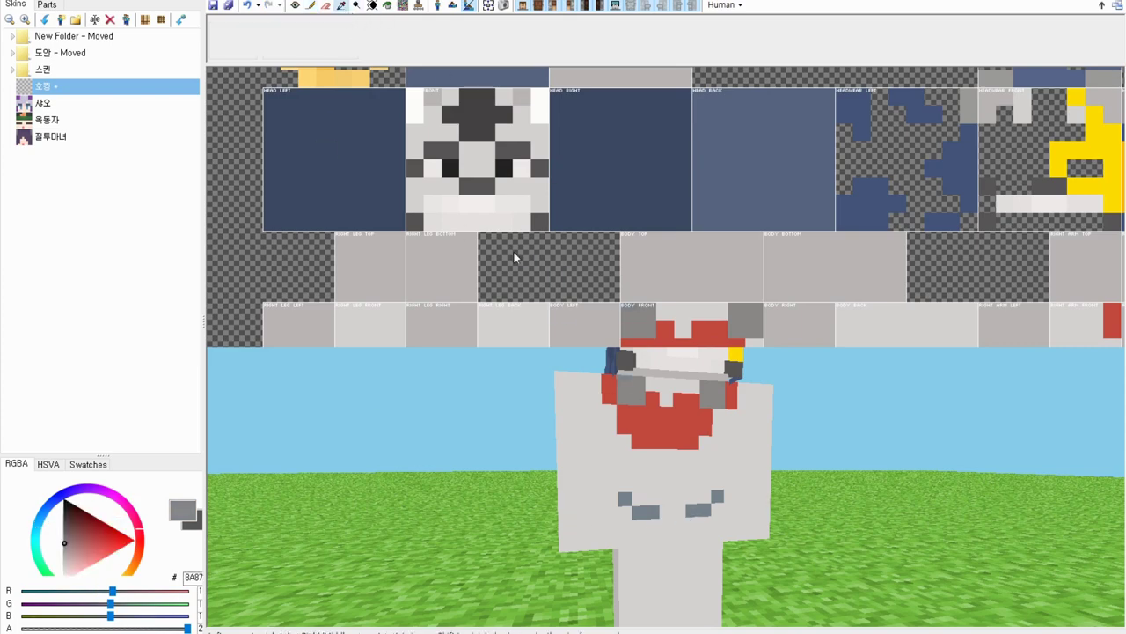
left_click(311, 8)
left_click(61, 552)
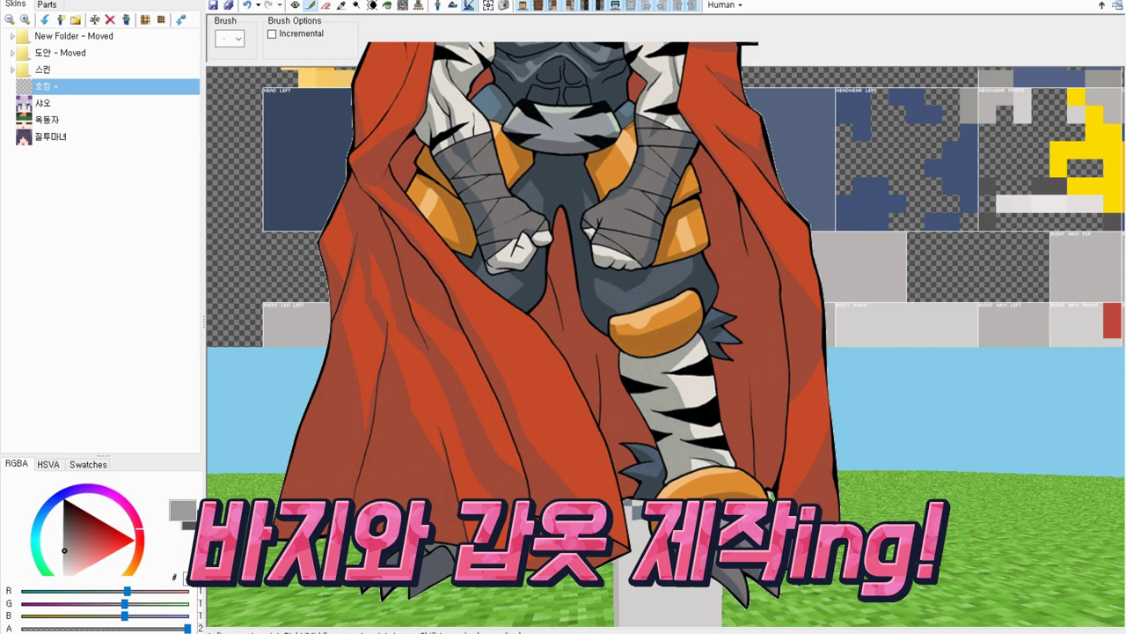
- Sample a dark grey and paint two diagonal pixels in the belt buckle to form a checker pattern
left_click(341, 6)
left_click(194, 527)
left_click(311, 6)
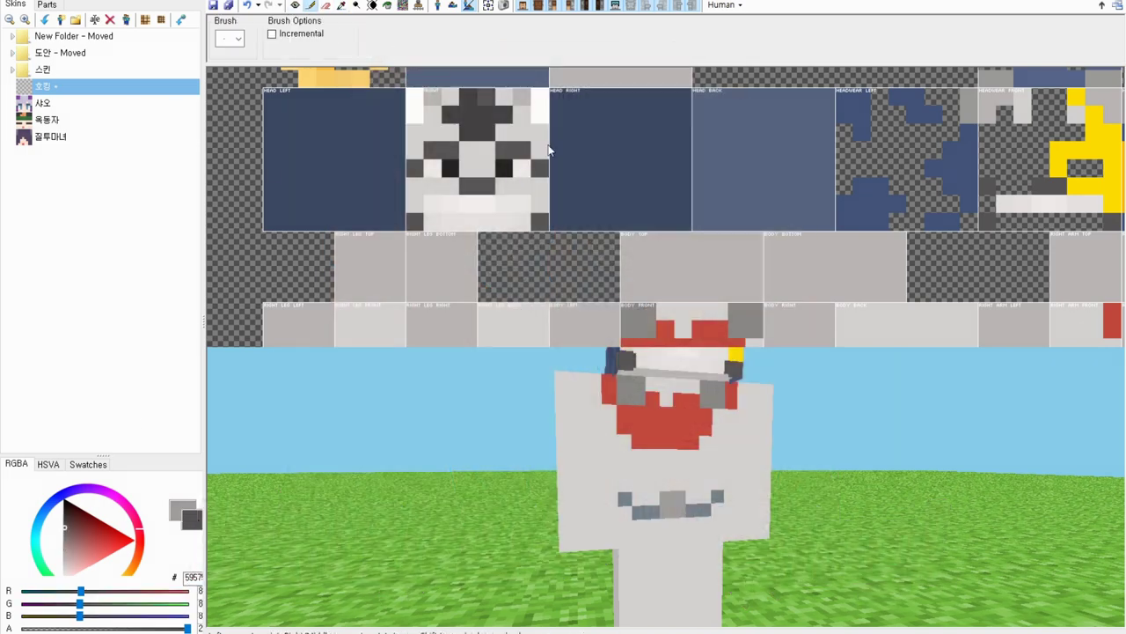
left_click(680, 498)
left_click(665, 510)
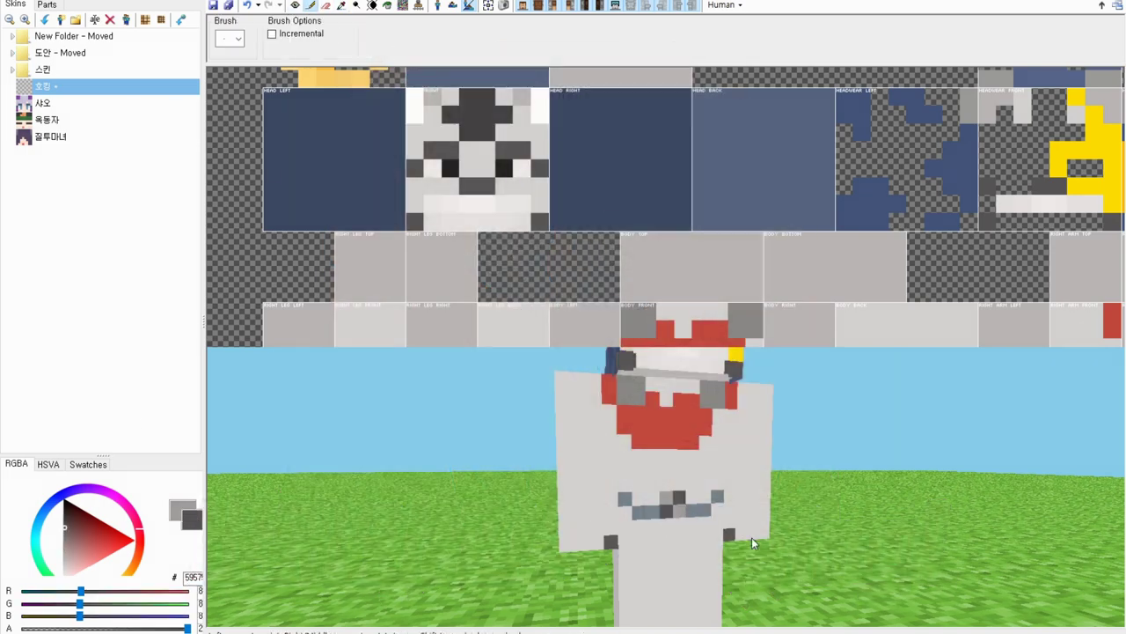
right_click_drag(752, 537, 748, 535)
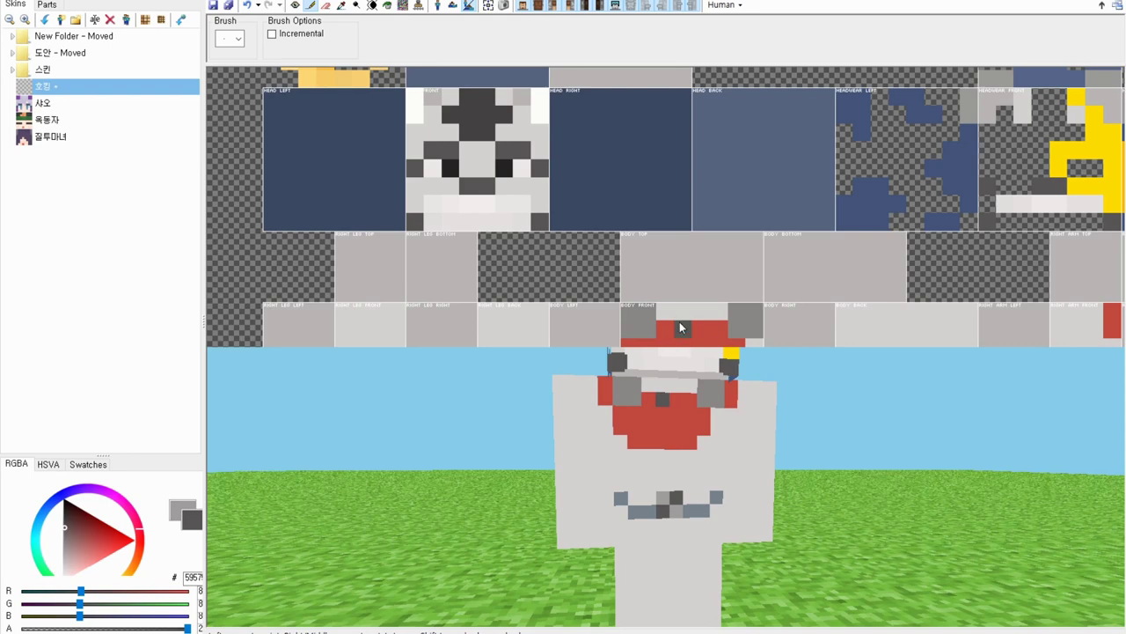
- Choose a dark slate blue and paint the trousers below the belt on the body front and over the upper right leg front
left_click(58, 498)
left_click_drag(82, 517, 93, 557)
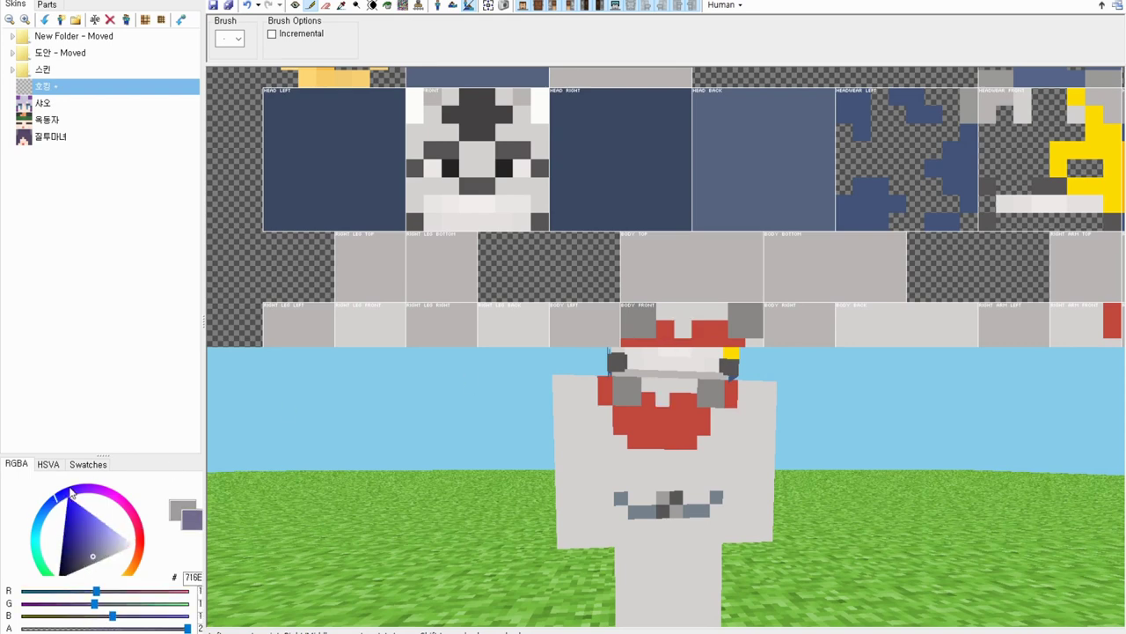
left_click(39, 522)
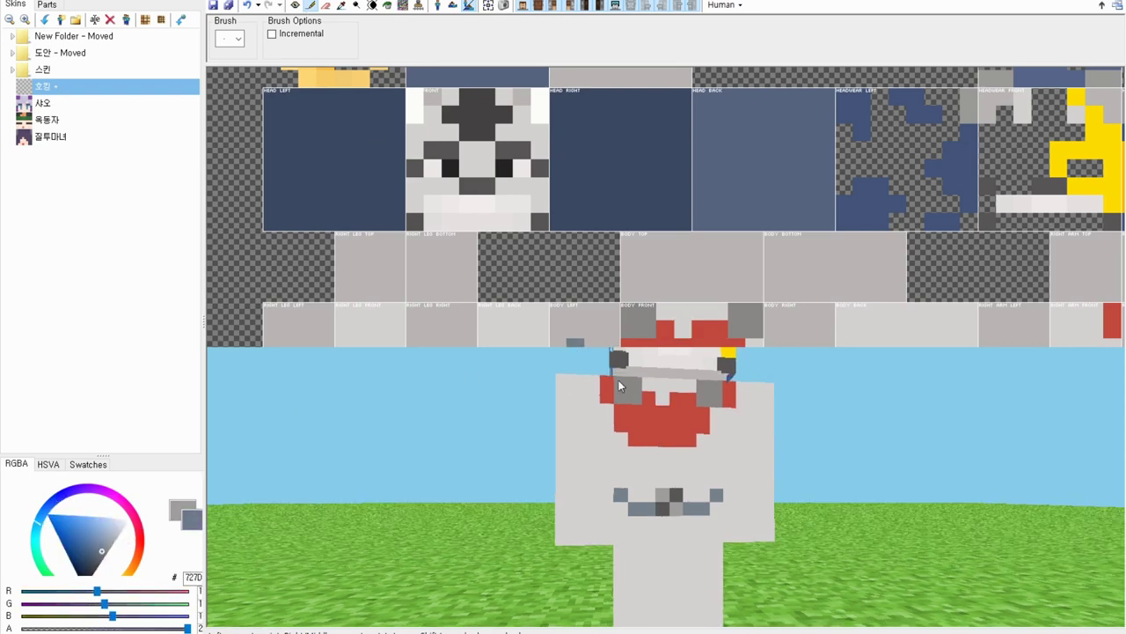
scroll(662, 495, "down", 3)
mouse_move(701, 322)
right_mouse_down()
mouse_move(697, 120)
mouse_move(685, 74)
right_mouse_up()
left_click_drag(612, 231, 616, 256)
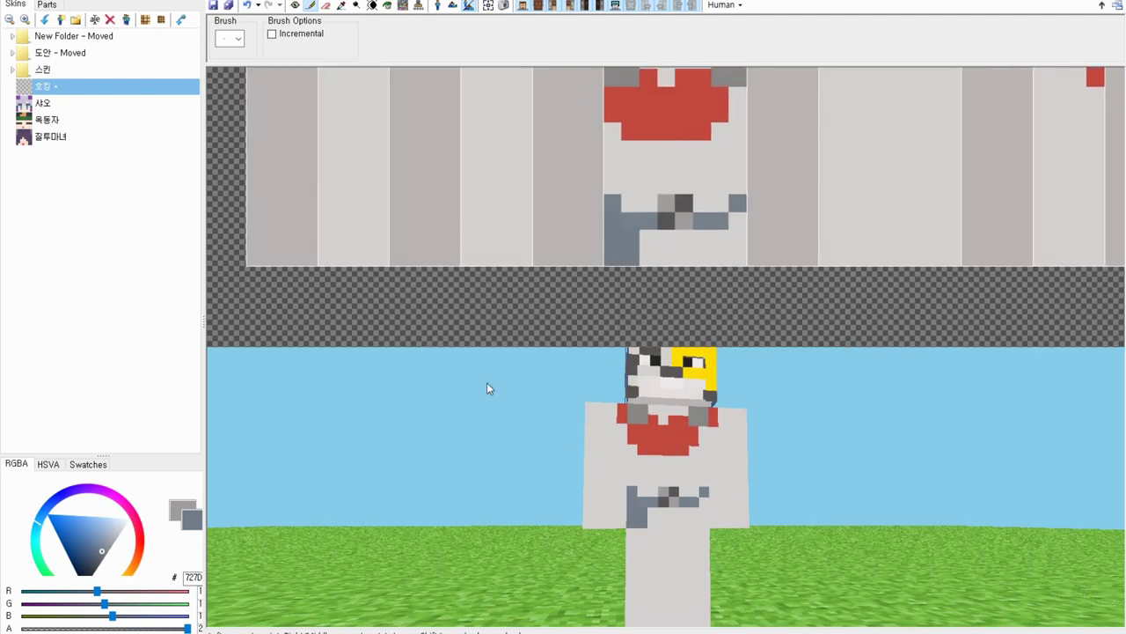
left_click(91, 557)
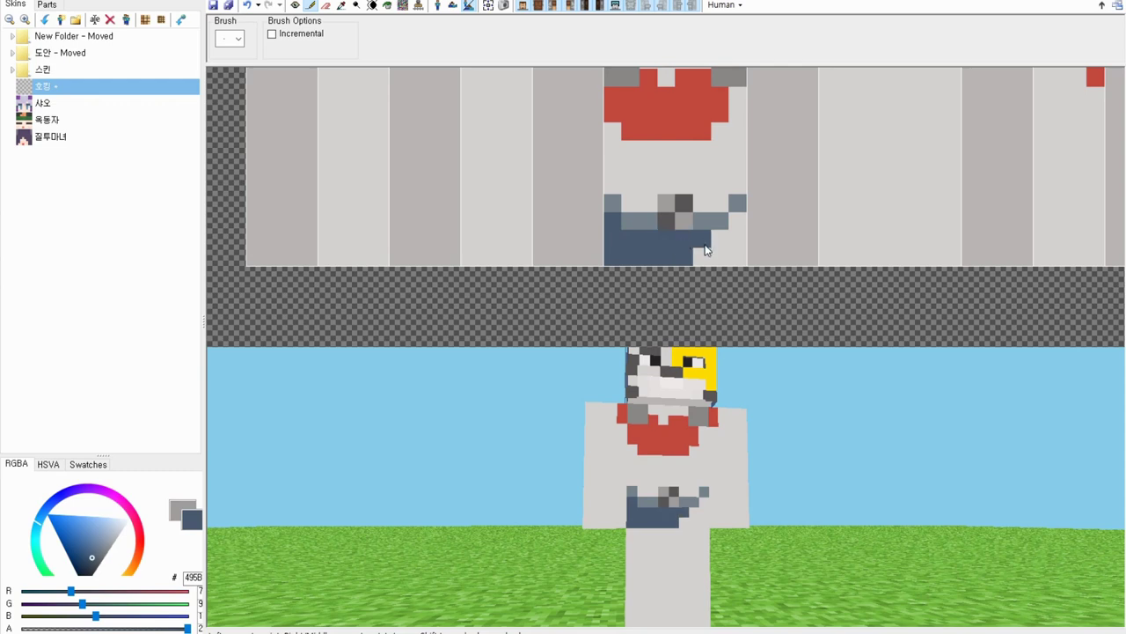
left_click_drag(705, 245, 741, 229)
right_click_drag(708, 514, 709, 519)
mouse_move(666, 536)
left_mouse_down()
mouse_move(653, 593)
mouse_move(633, 539)
mouse_move(652, 582)
left_mouse_up()
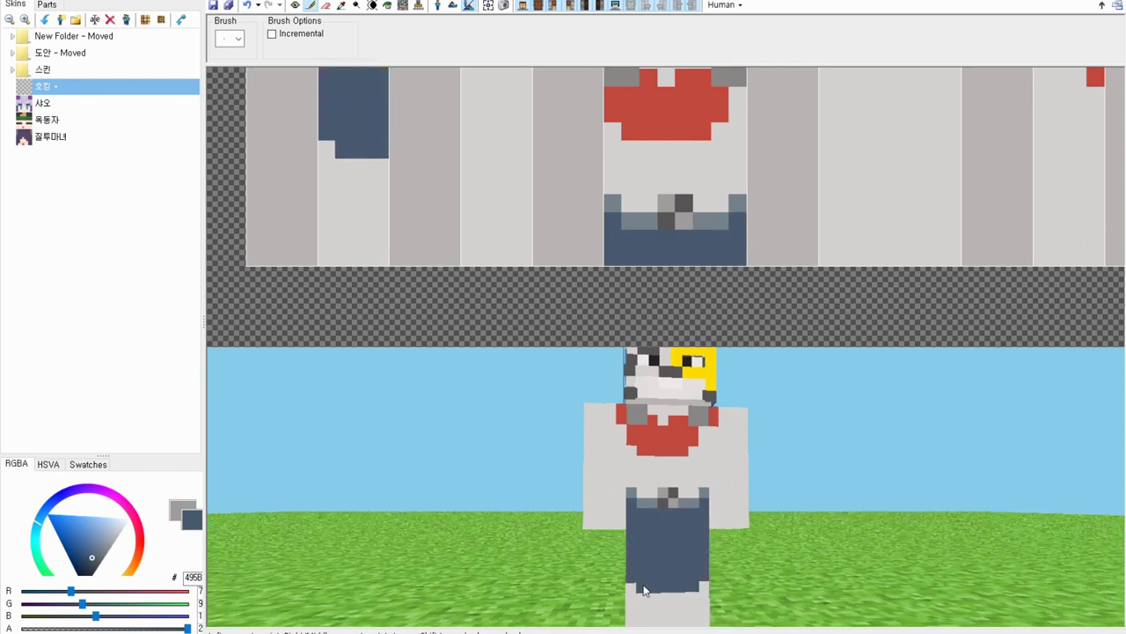
- Sample the mask's yellow from the headwear and paint a two-pixel knee guard at the trouser hem on the right leg front
scroll(361, 332, "down", 5)
scroll(423, 220, "up", 5)
left_click(341, 5)
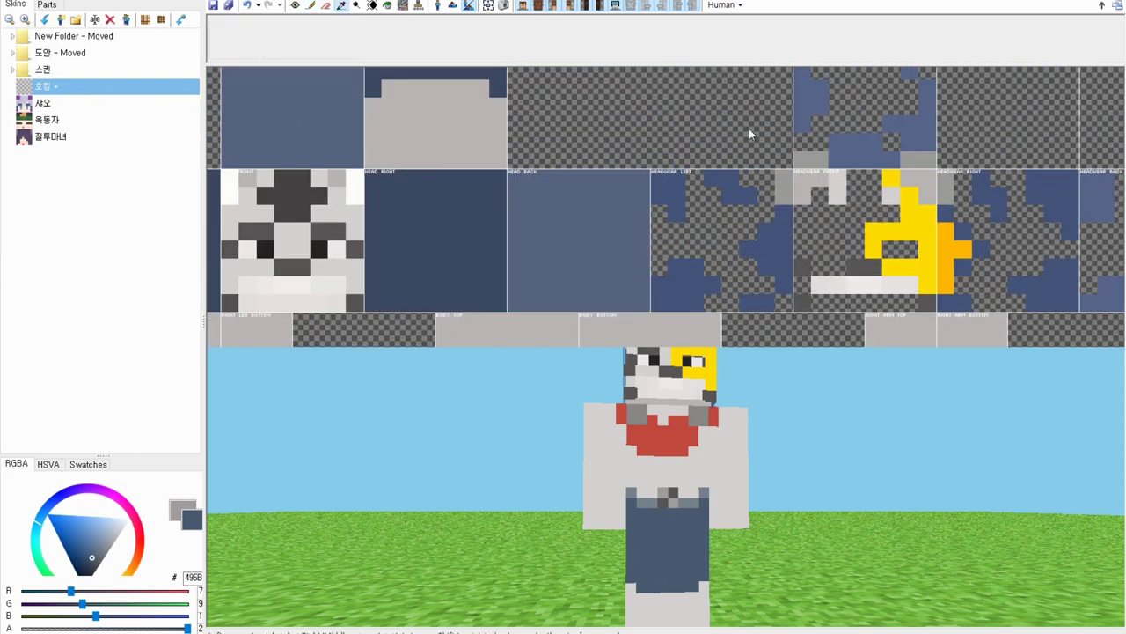
left_click(912, 235)
left_click(311, 7)
right_click_drag(480, 323, 610, 161)
right_click_drag(616, 231, 626, 28)
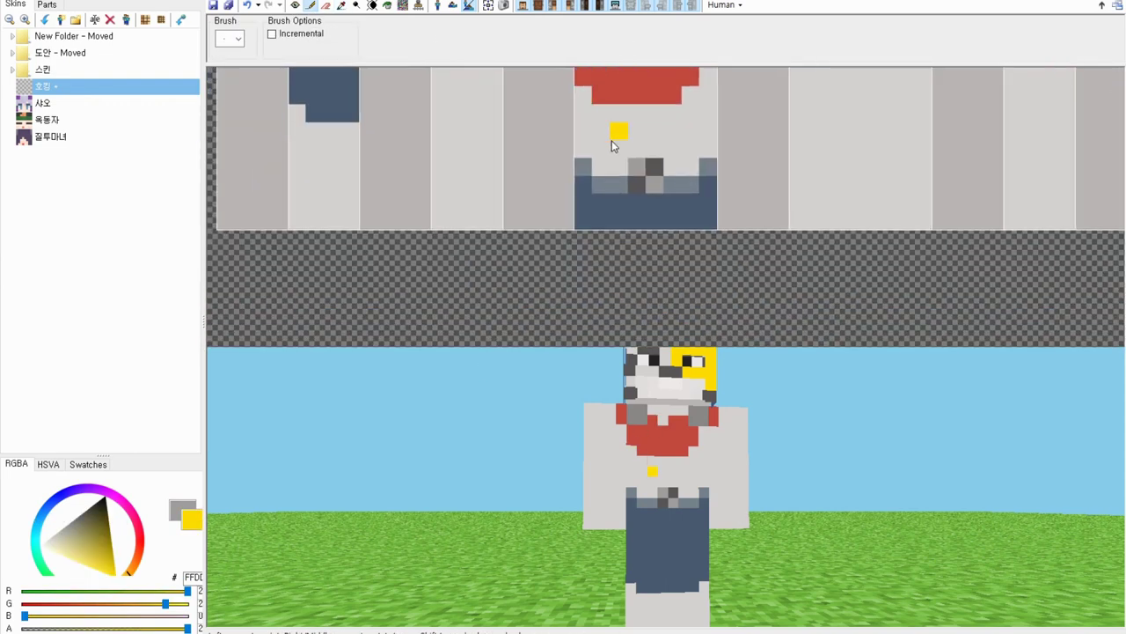
right_click_drag(330, 121, 509, 190)
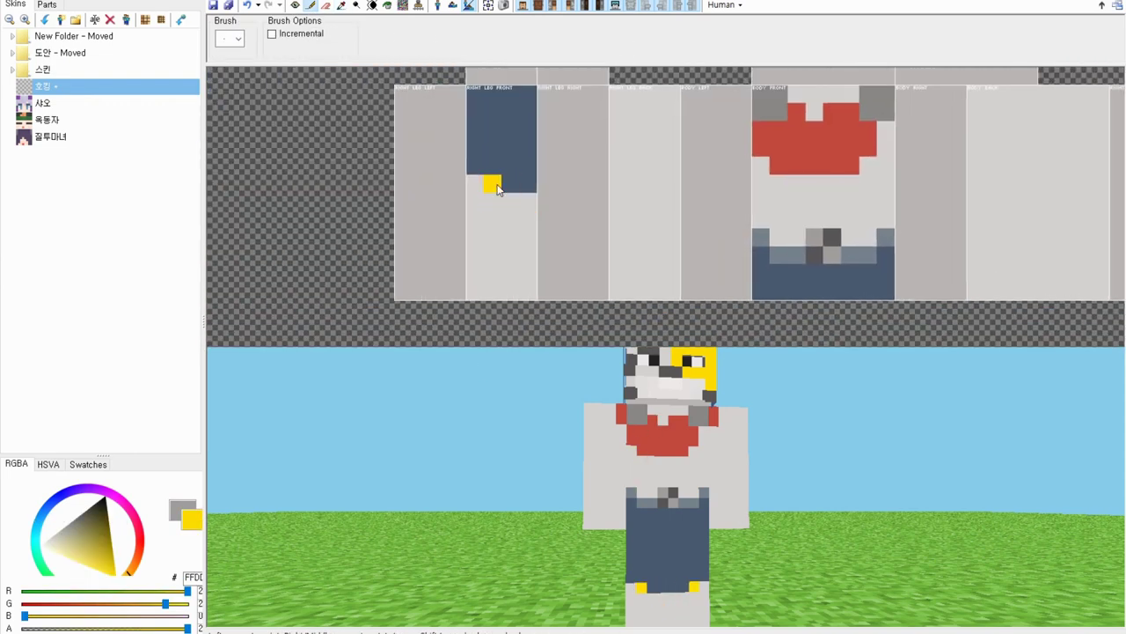
left_click_drag(495, 188, 513, 189)
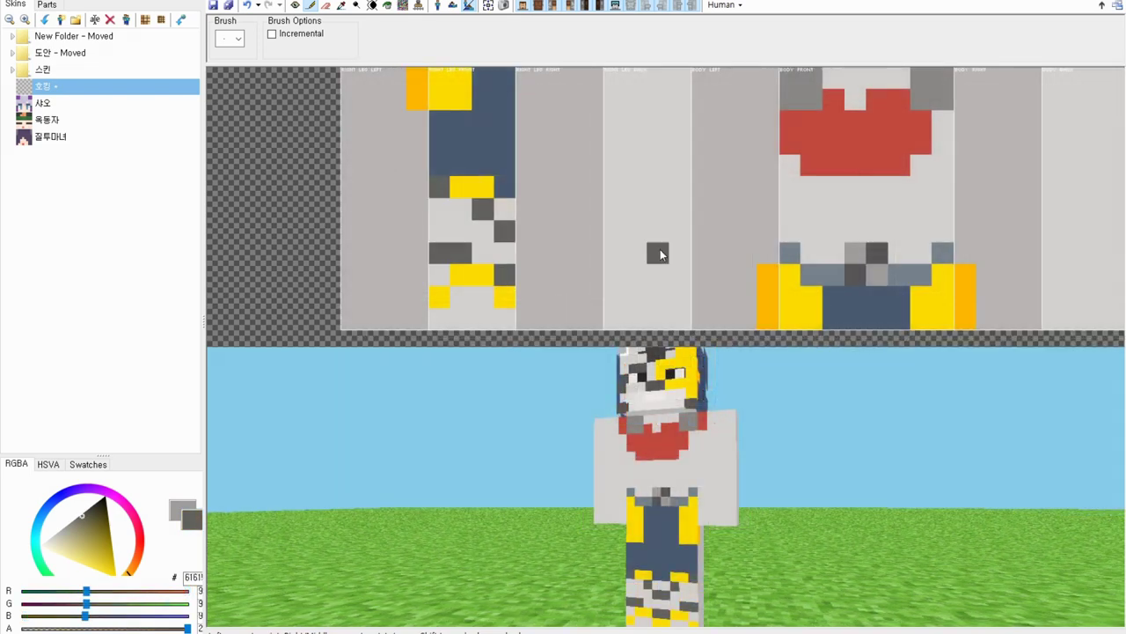
- Undo the most recent dark grey tiger-stripe pixels on the legs
key("ctrl+z")
key("ctrl+z")
key("ctrl+z")
key("ctrl+z")
key("ctrl+z")
key("ctrl+z")
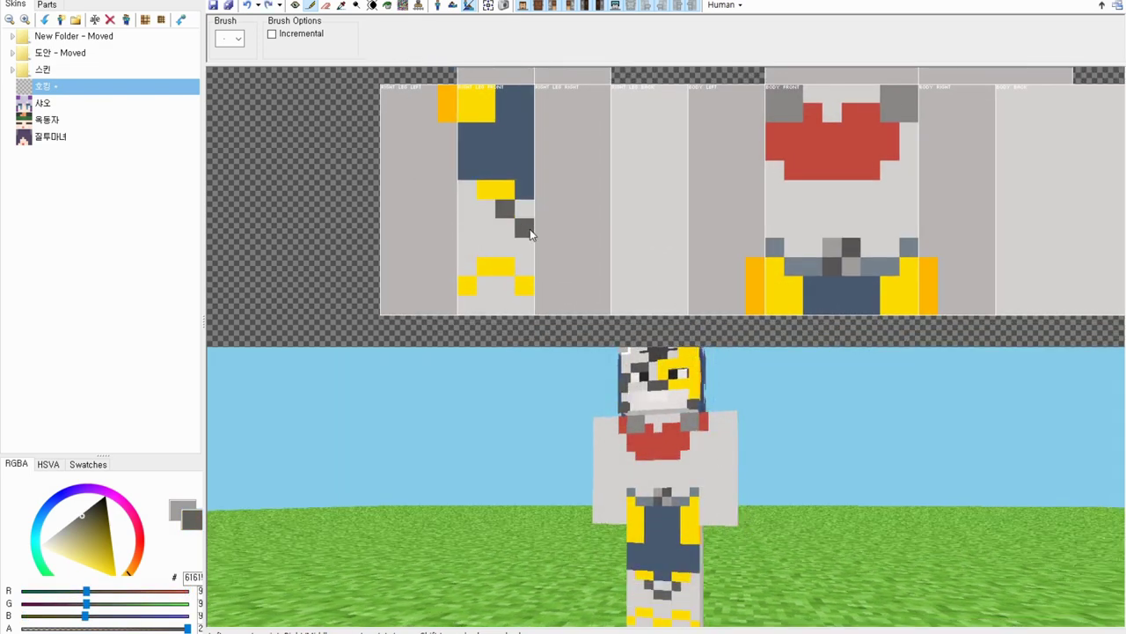
- Paint a new pattern of dark grey tiger-stripe pixels between and beside the yellow knee and ankle bands on the right leg front
left_click(474, 197)
left_click(523, 212)
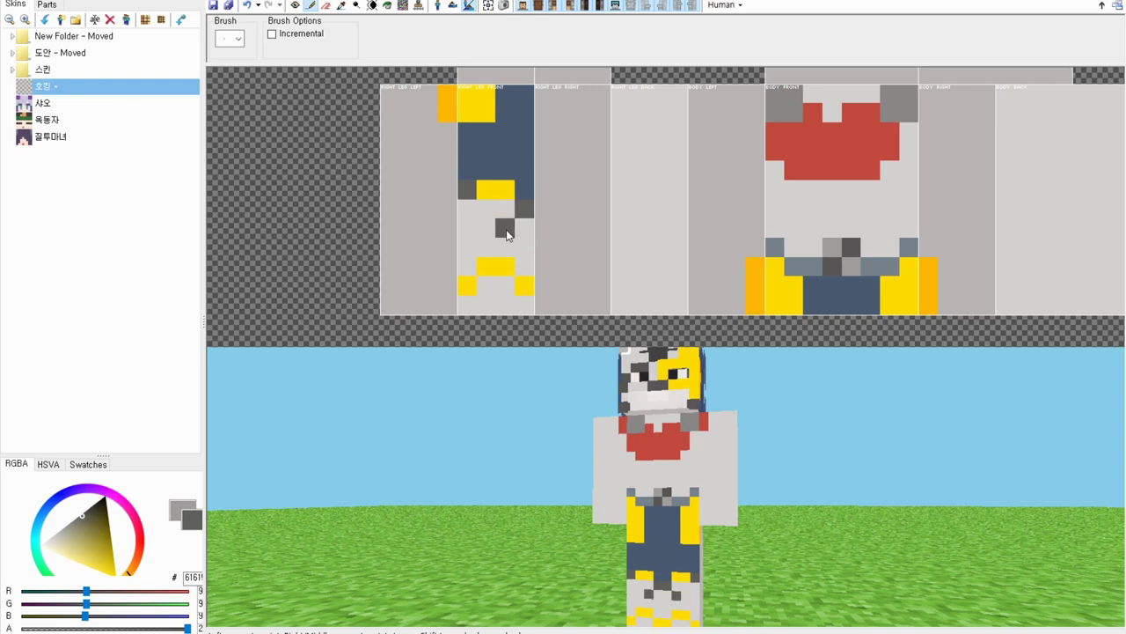
left_click(506, 229)
left_click(469, 252)
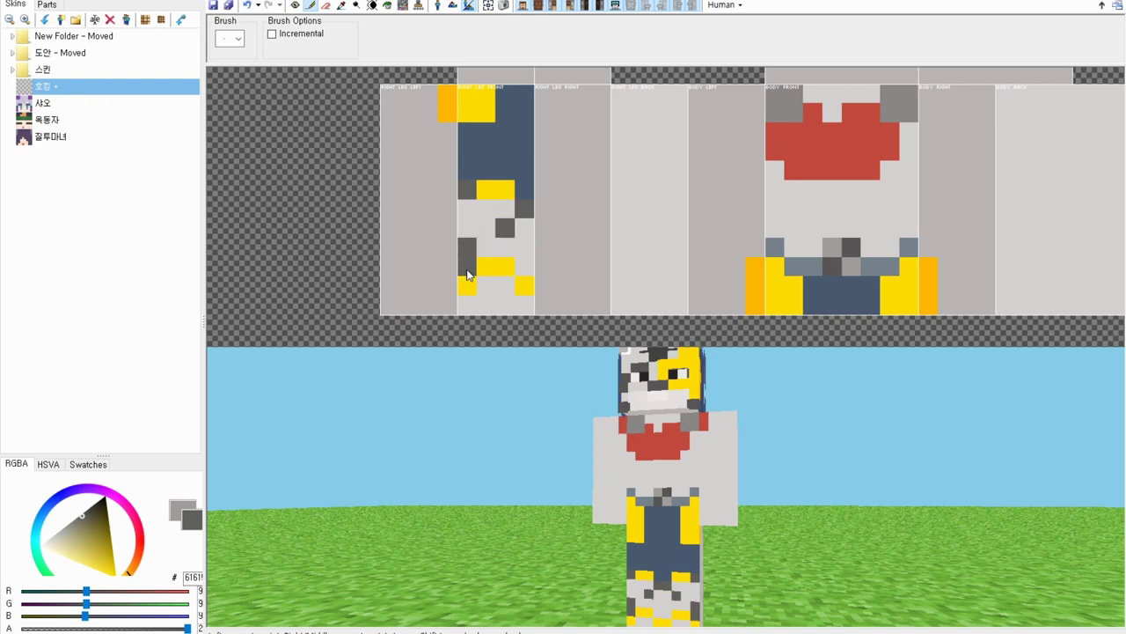
left_click(525, 265)
right_click_drag(729, 483, 695, 475)
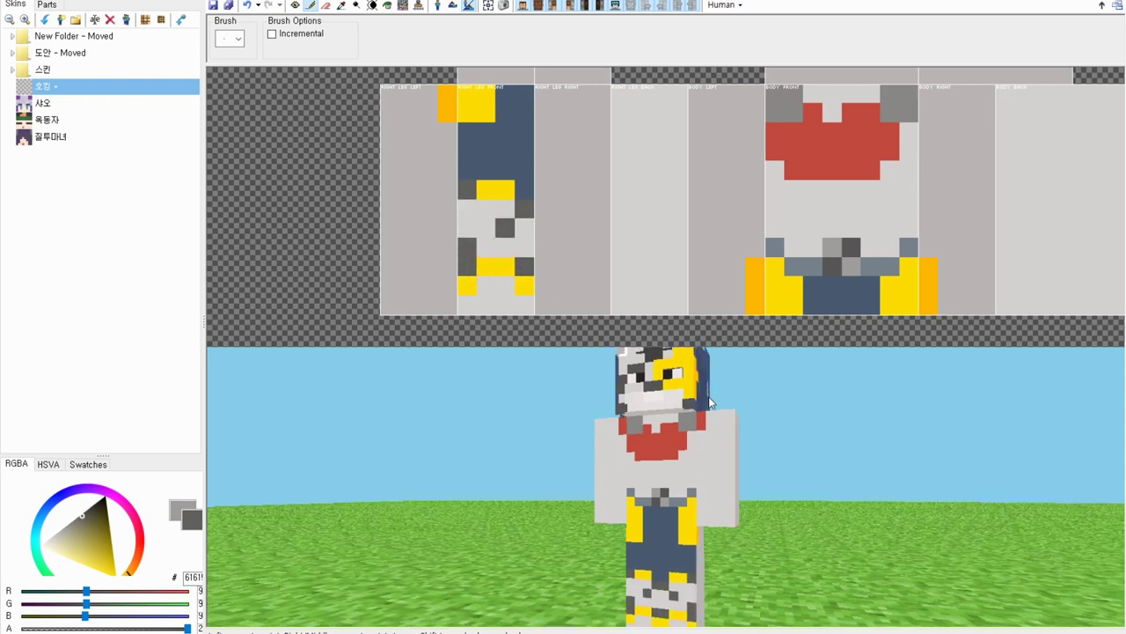
- Choose a darker shade of the trouser blue, draw a knee-height row on the right leg right face and flood-fill above it
scroll(709, 392, "down", 2)
mouse_move(711, 394)
right_mouse_down()
mouse_move(782, 528)
mouse_move(711, 468)
right_mouse_up()
right_click_drag(616, 256, 472, 234)
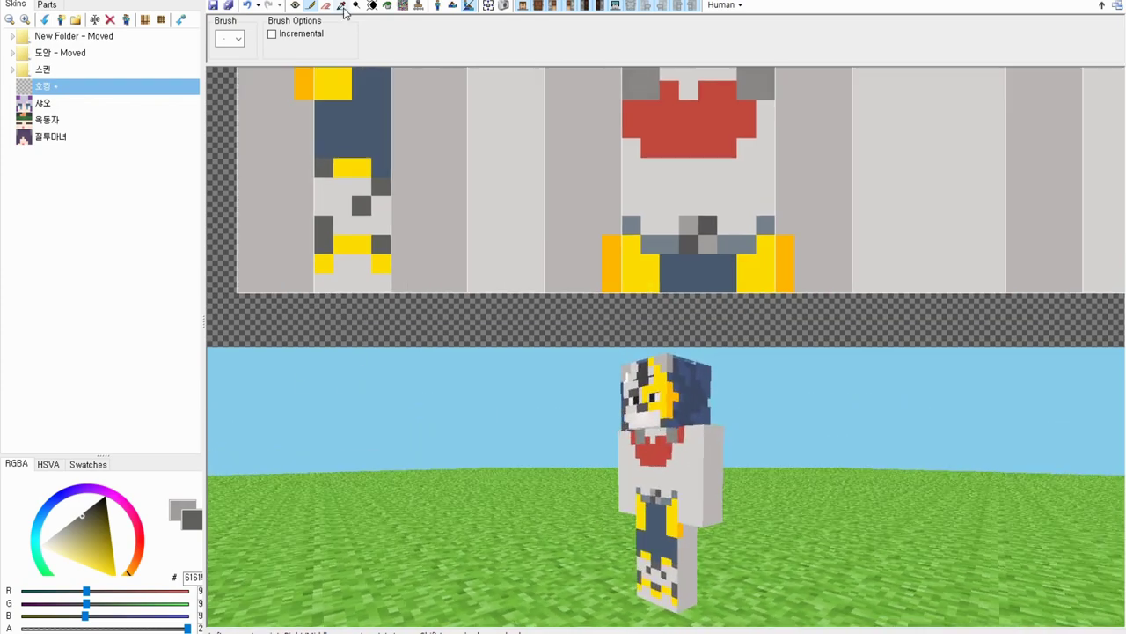
left_click(342, 7)
right_click_drag(365, 114, 416, 154)
left_click(417, 157)
left_click_drag(95, 556, 88, 563)
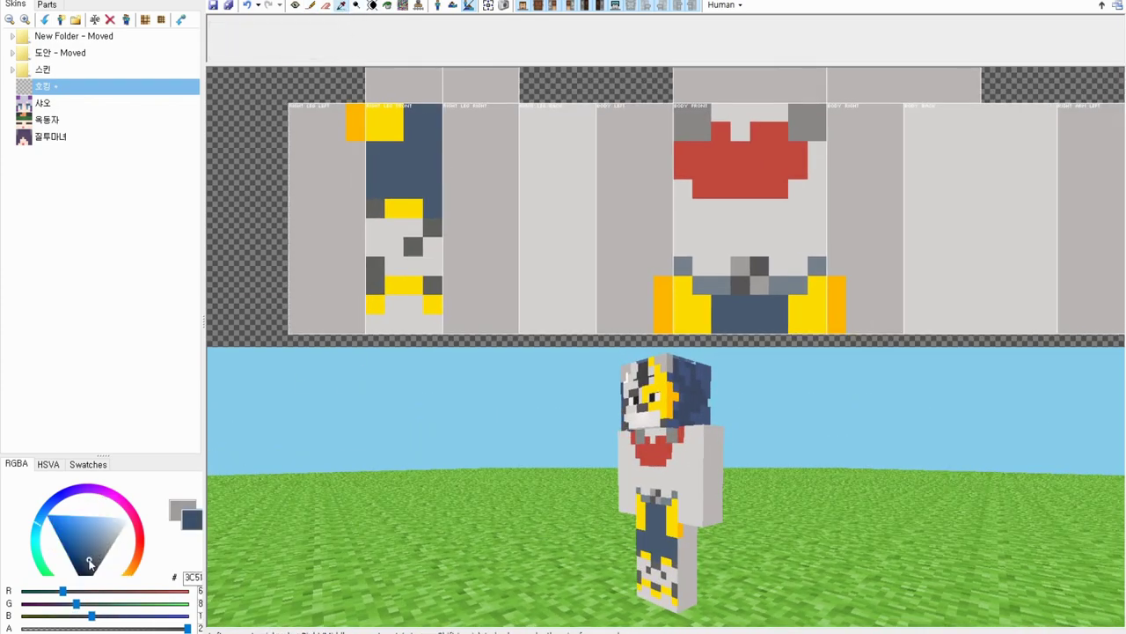
key("p")
left_click(456, 215)
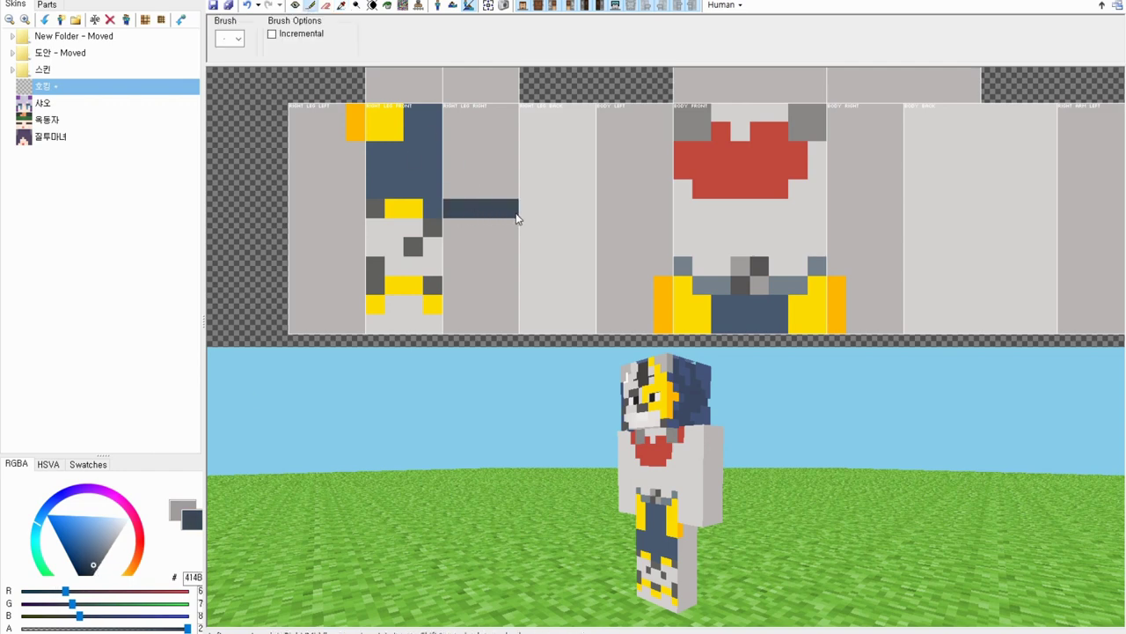
left_click(387, 6)
left_click(460, 110)
- Draw a knee-height row on the right leg left face in the same dark slate and flood-fill the area above it
left_click(308, 7)
left_click_drag(298, 208, 359, 210)
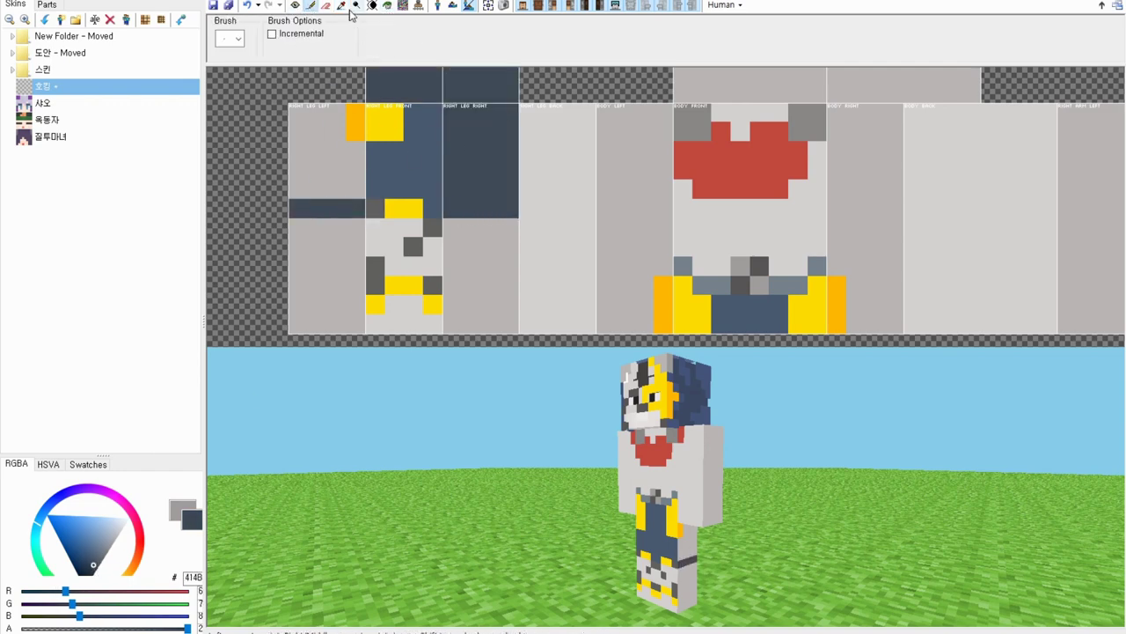
left_click(348, 6)
left_click(386, 7)
left_click(331, 146)
- Sample the trouser blue from the leg front, draw a knee-height row on the right leg back and flood-fill above it
left_click(344, 7)
left_click(439, 139)
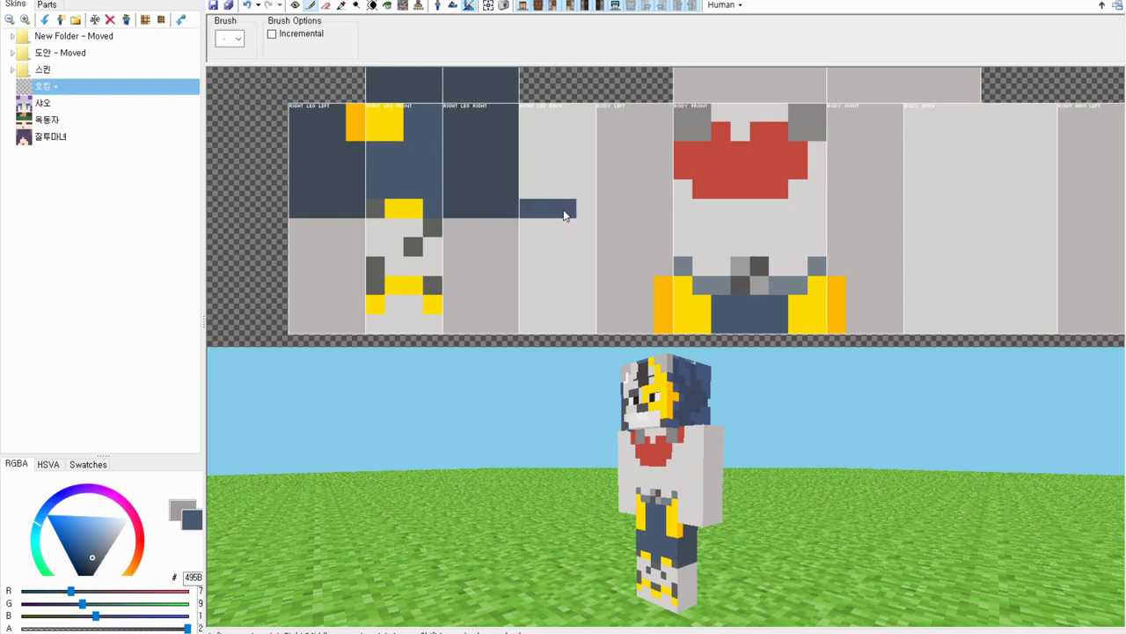
left_click(392, 7)
left_click(560, 179)
- Sample the light grey from the lower right leg side face and repaint the right leg bottom with it
right_click_drag(563, 210, 665, 279)
left_click(312, 7)
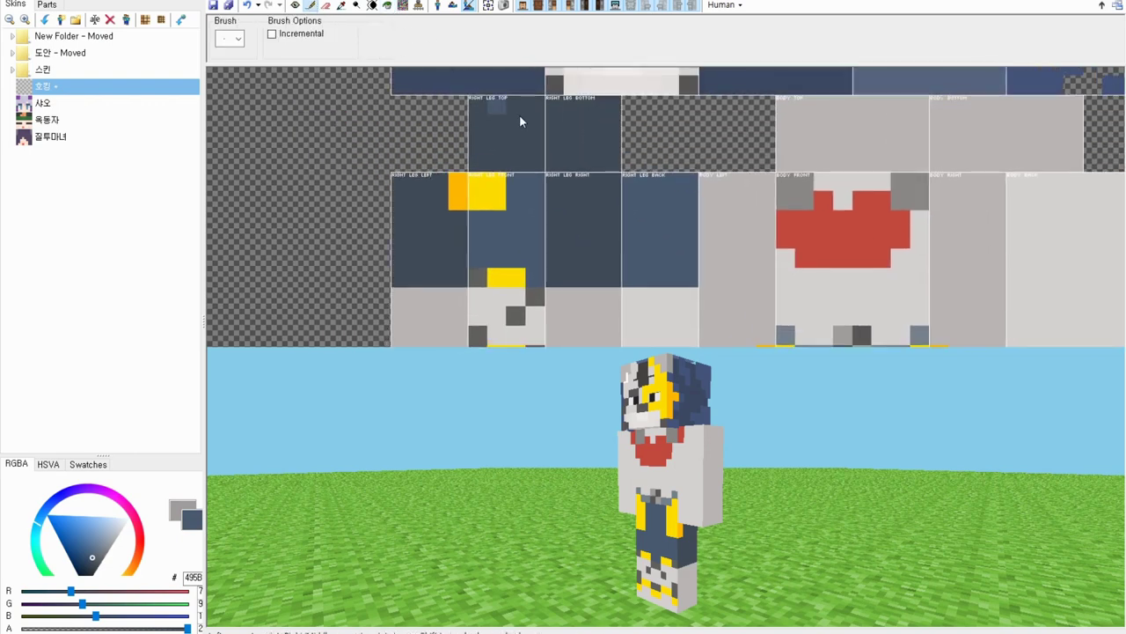
left_click(343, 7)
left_click(605, 310)
left_click(311, 7)
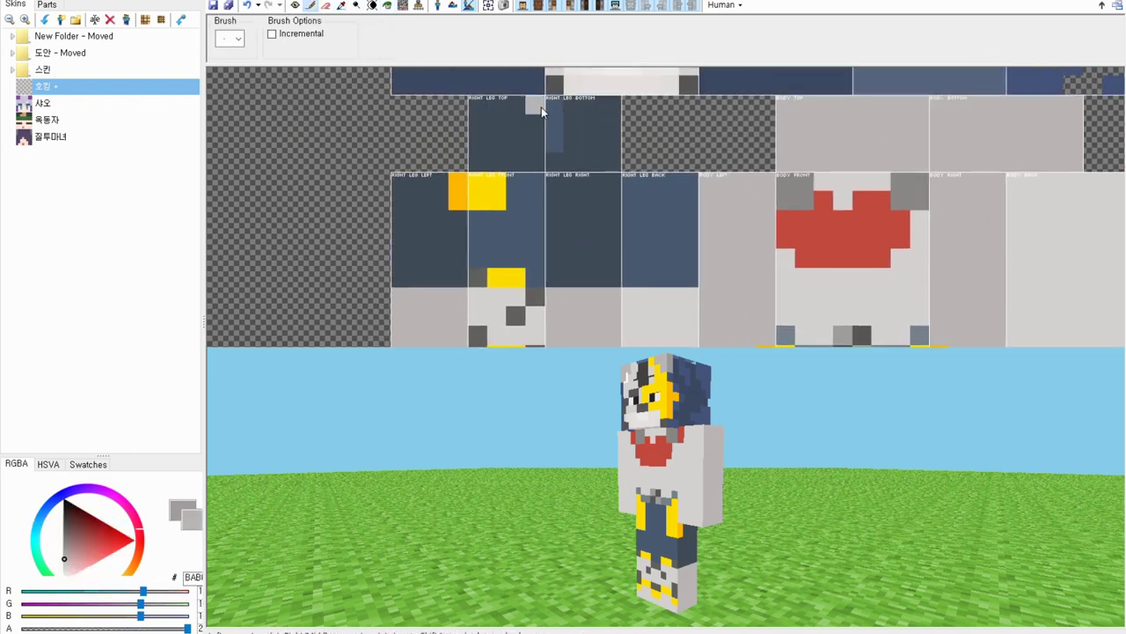
mouse_move(552, 105)
left_mouse_down()
mouse_move(591, 122)
mouse_move(619, 158)
left_mouse_up()
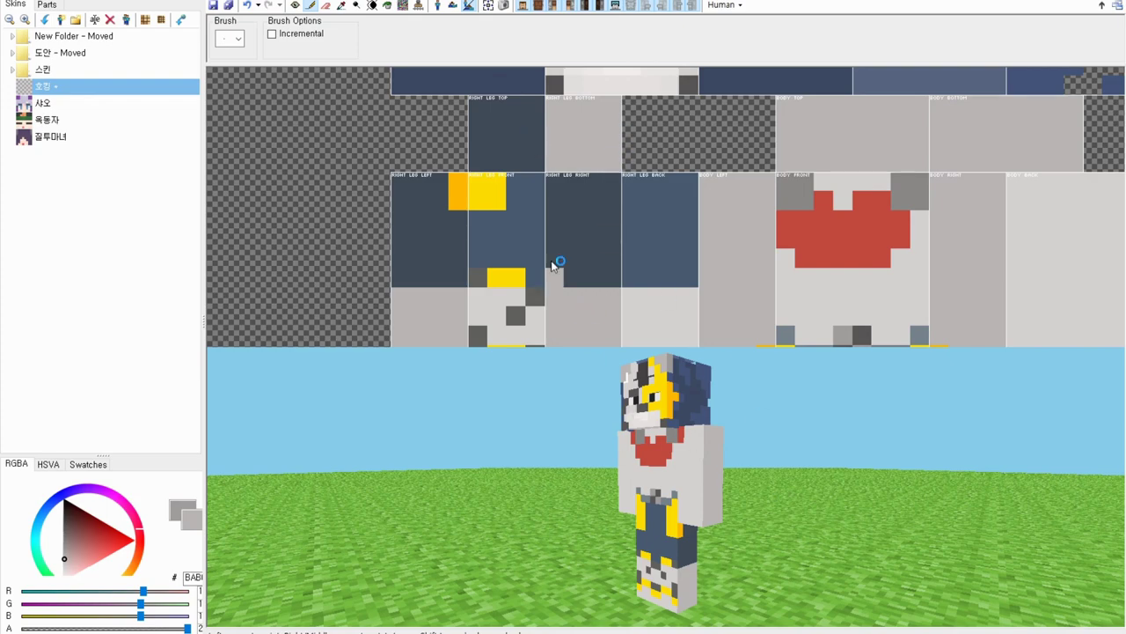
- Sample the dark grey stripe colour, paint tiger-stripe pixels on the lower right leg back and undo the last stroke
right_click_drag(802, 283, 881, 144)
left_click(343, 6)
left_click(595, 176)
left_click(311, 6)
right_click_drag(730, 405, 516, 358)
left_click_drag(711, 195, 729, 214)
left_click_drag(749, 157, 767, 176)
key("ctrl+z")
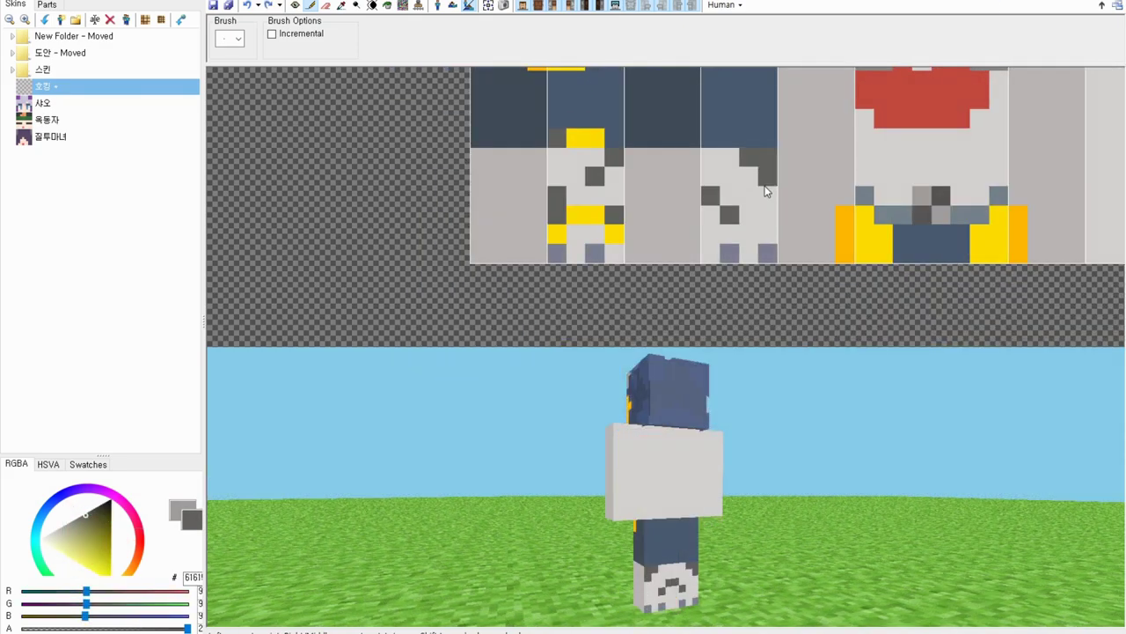
- Continue the dark grey tiger stripes across the lower right leg's right and left faces, up to the knee band
right_click_drag(666, 421, 759, 392)
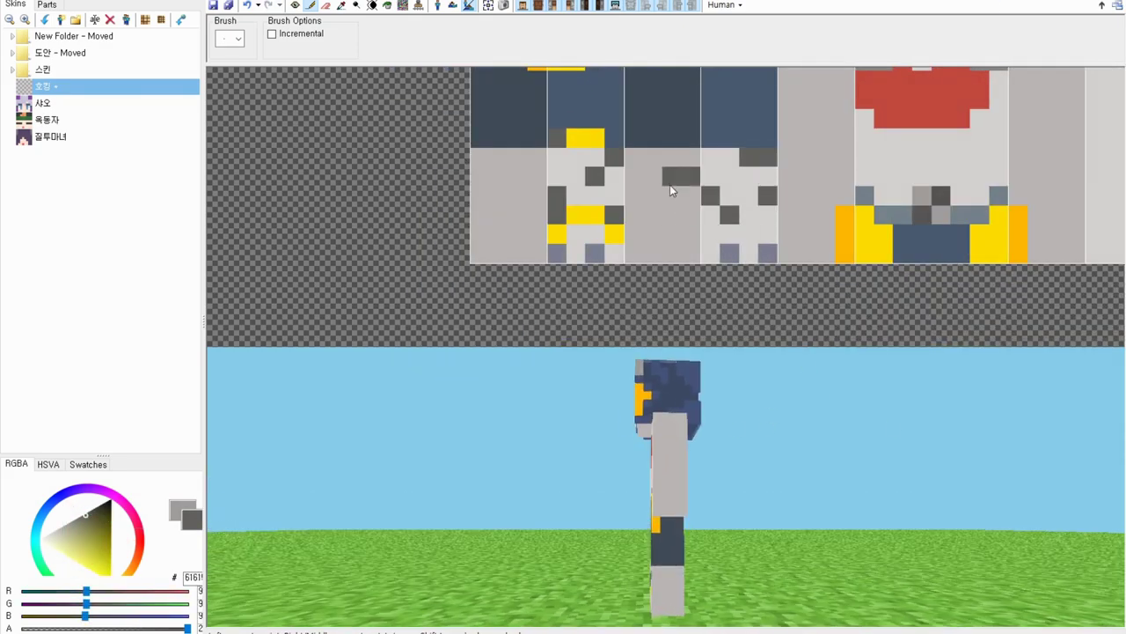
left_click_drag(634, 233, 672, 253)
right_click_drag(555, 234, 656, 232)
left_click(619, 174)
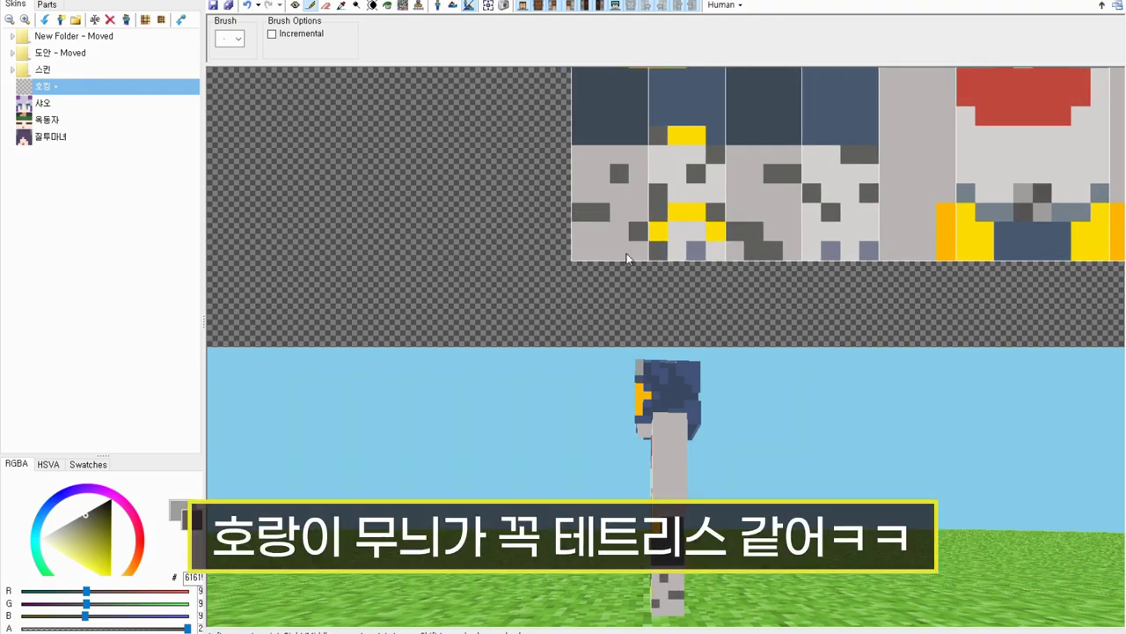
key("ctrl+z")
mouse_move(673, 418)
right_mouse_down()
mouse_move(751, 442)
mouse_move(724, 442)
mouse_move(770, 418)
mouse_move(817, 445)
mouse_move(426, 464)
right_mouse_up()
left_click(738, 194)
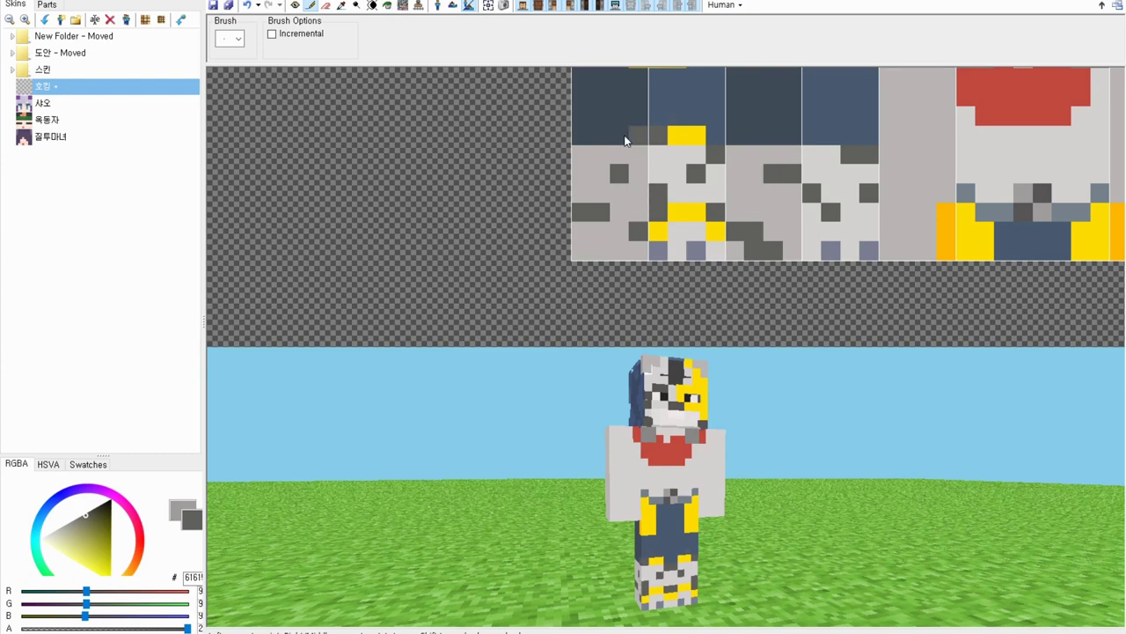
- Sample the chest red and paint a solid red cape over the body back, right arm back and right leg back
right_click_drag(887, 95, 534, 220)
left_click(342, 6)
left_click(661, 212)
left_click(311, 6)
right_click_drag(693, 309, 563, 298)
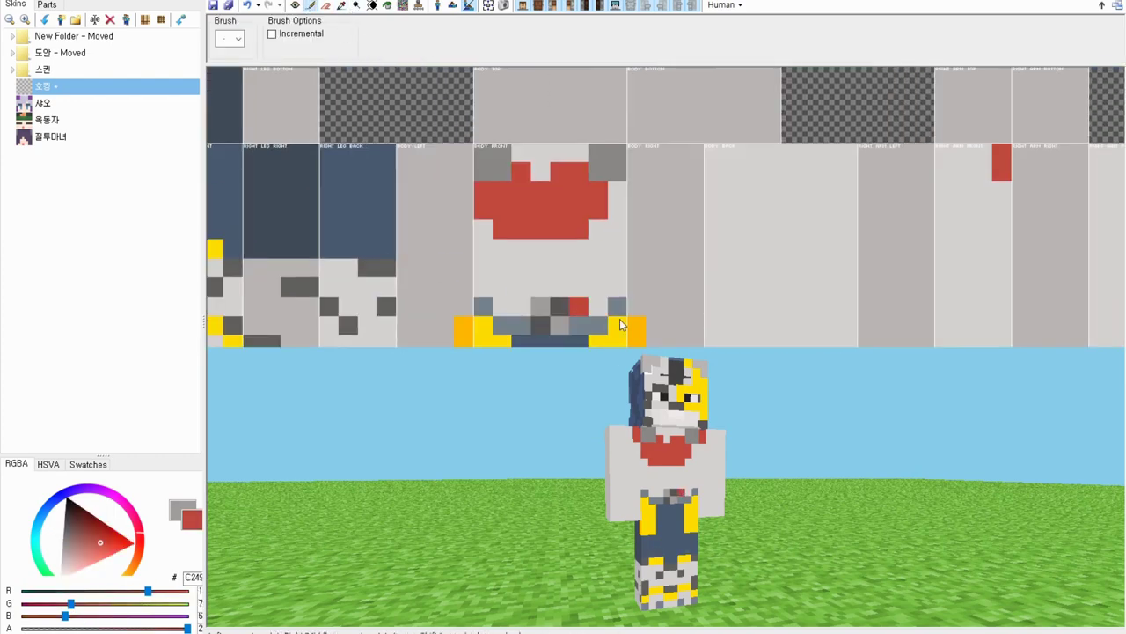
right_click_drag(613, 449, 799, 465)
mouse_move(609, 433)
left_mouse_down()
mouse_move(700, 436)
mouse_move(617, 492)
mouse_move(685, 515)
left_mouse_up()
right_click_drag(684, 518, 693, 508)
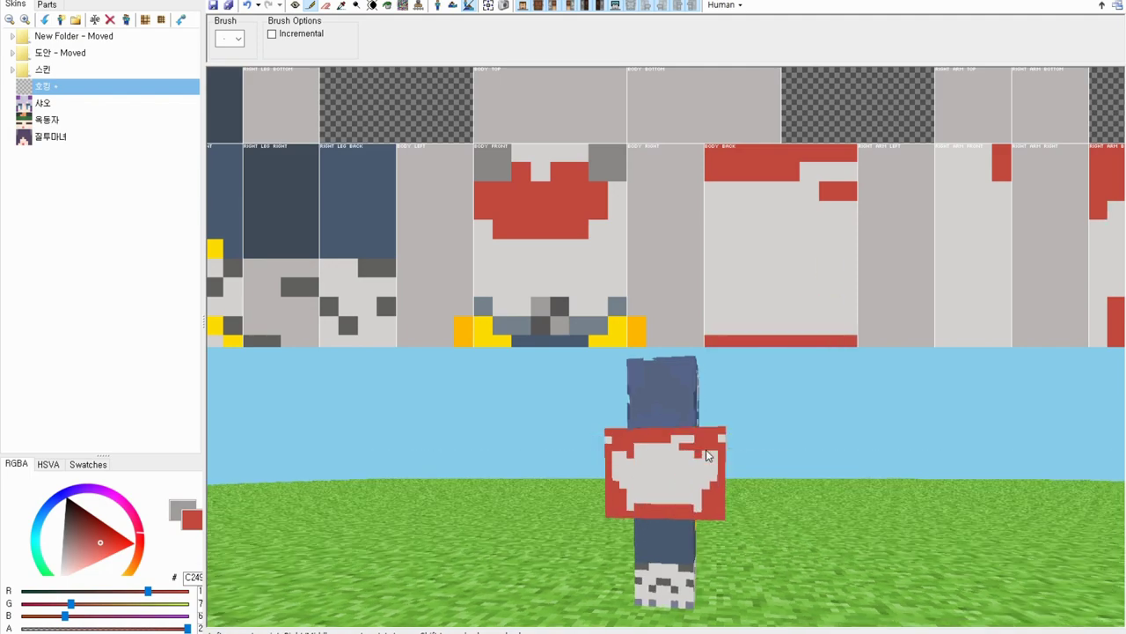
mouse_move(693, 513)
left_mouse_down()
mouse_move(640, 519)
mouse_move(643, 599)
mouse_move(697, 498)
mouse_move(603, 486)
mouse_move(649, 497)
mouse_move(624, 472)
mouse_move(662, 445)
mouse_move(680, 452)
left_mouse_up()
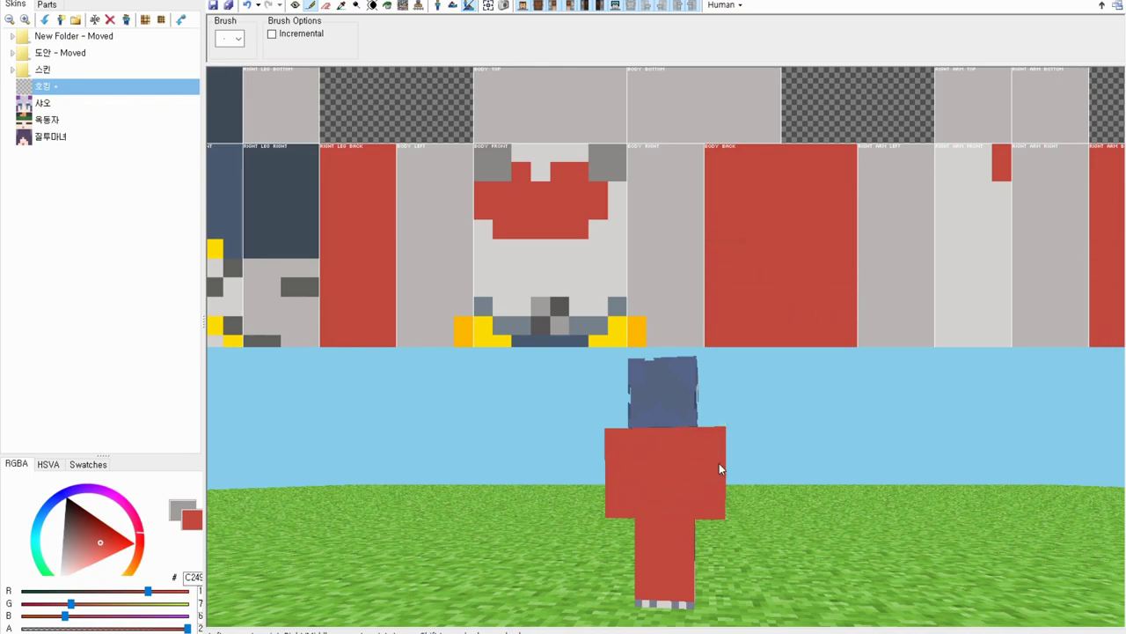
- Extend the red cape over most of the right arm front and widen the red chest area to the body edges
right_click_drag(975, 418, 376, 438)
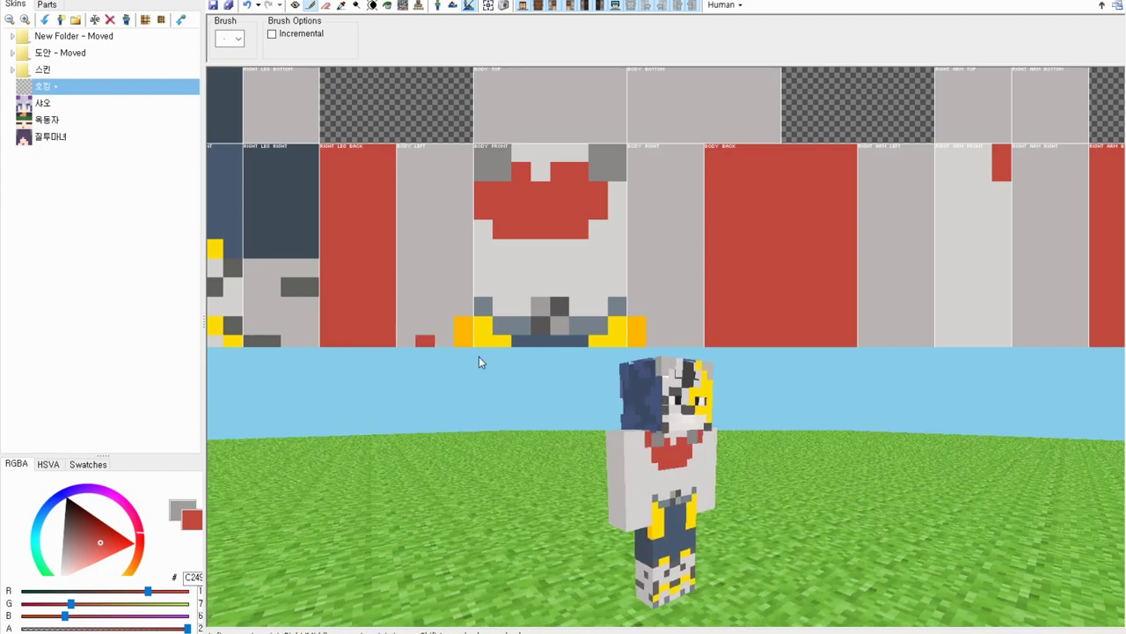
right_click_drag(480, 361, 616, 440)
mouse_move(621, 432)
left_mouse_down()
mouse_move(619, 513)
mouse_move(609, 432)
left_mouse_up()
left_click_drag(709, 440, 702, 448)
right_click_drag(709, 452, 697, 445)
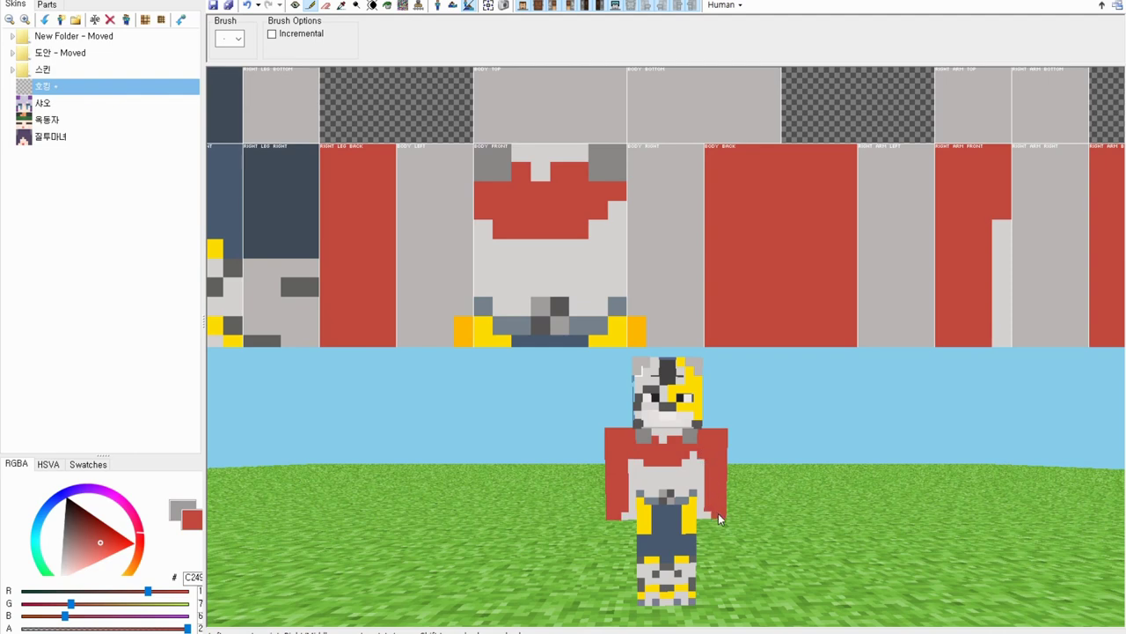
left_click_drag(639, 468, 634, 493)
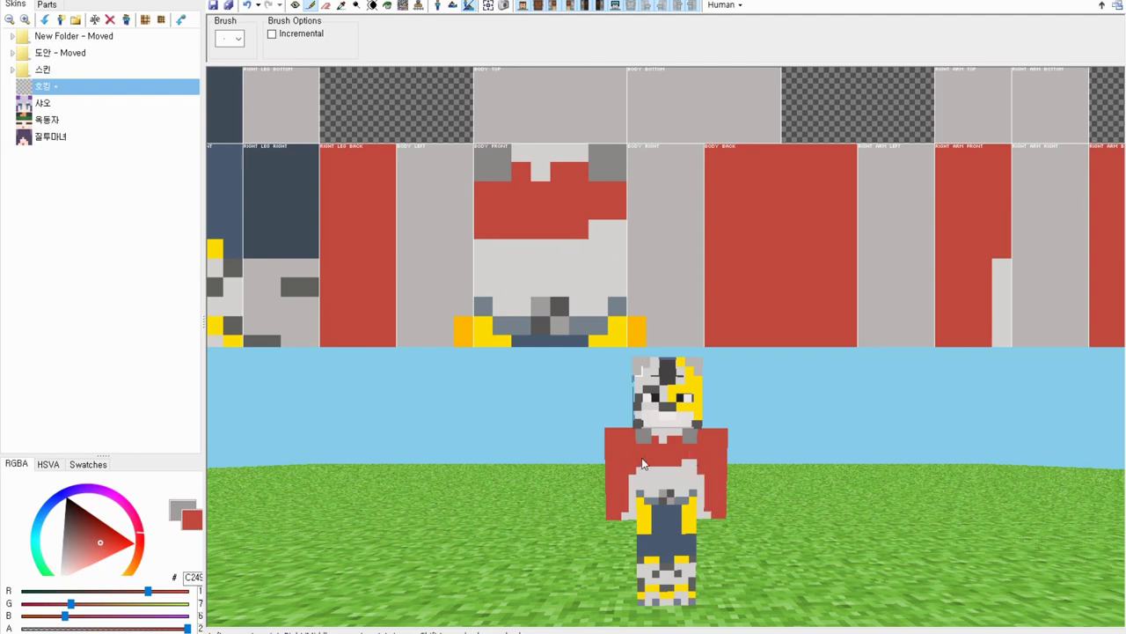
- Sample the yellow of the hip armour on the body front as the brush colour
left_click(342, 6)
left_click(482, 332)
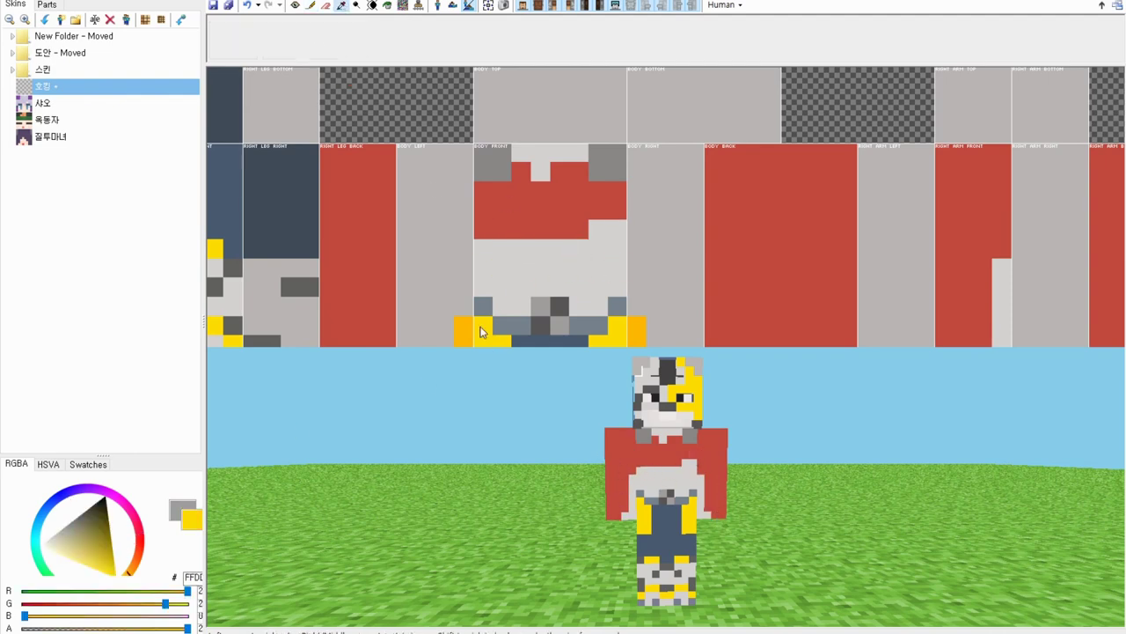
left_click(310, 5)
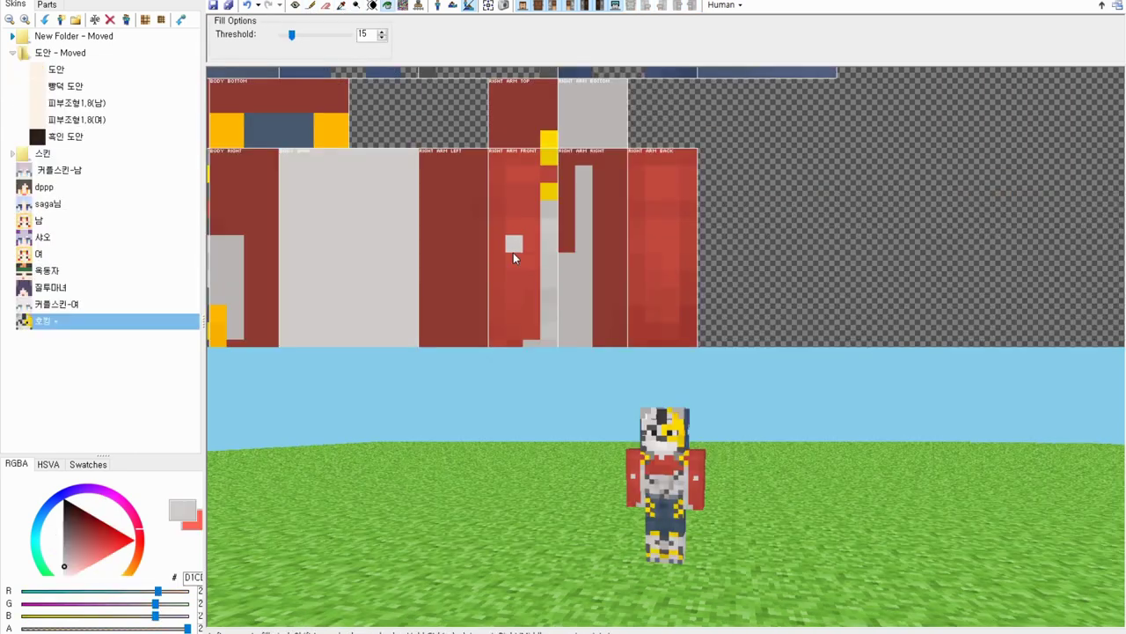
- Flood-fill the red and yellow cape areas on the right arm front and right arm back with light grey
left_click(528, 191)
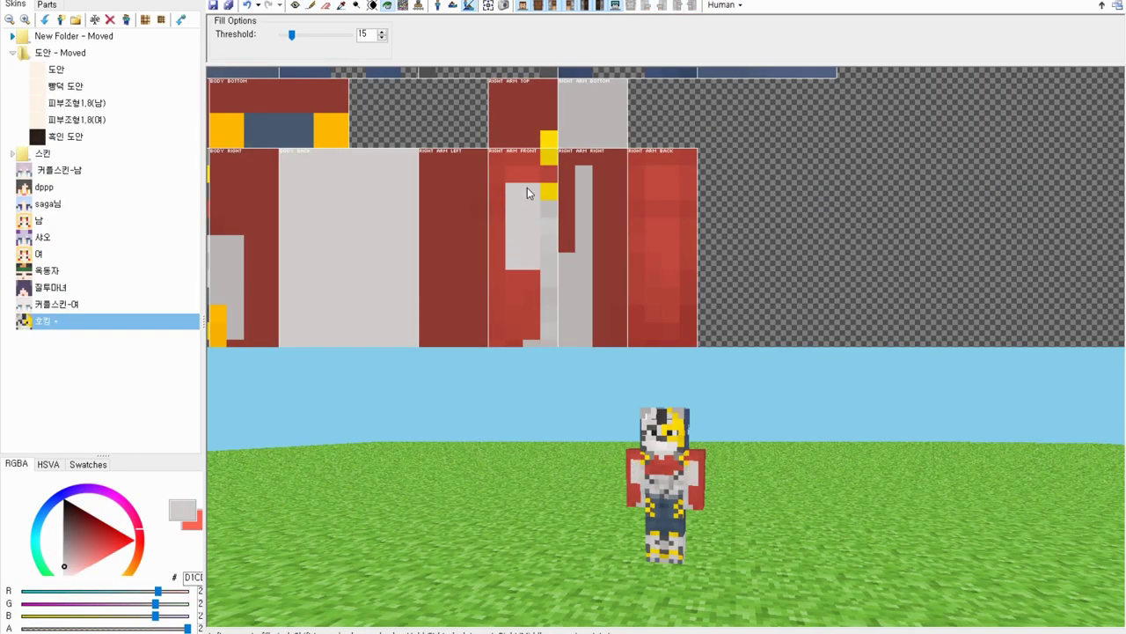
mouse_move(545, 179)
left_mouse_down()
mouse_move(528, 188)
mouse_move(496, 281)
left_mouse_up()
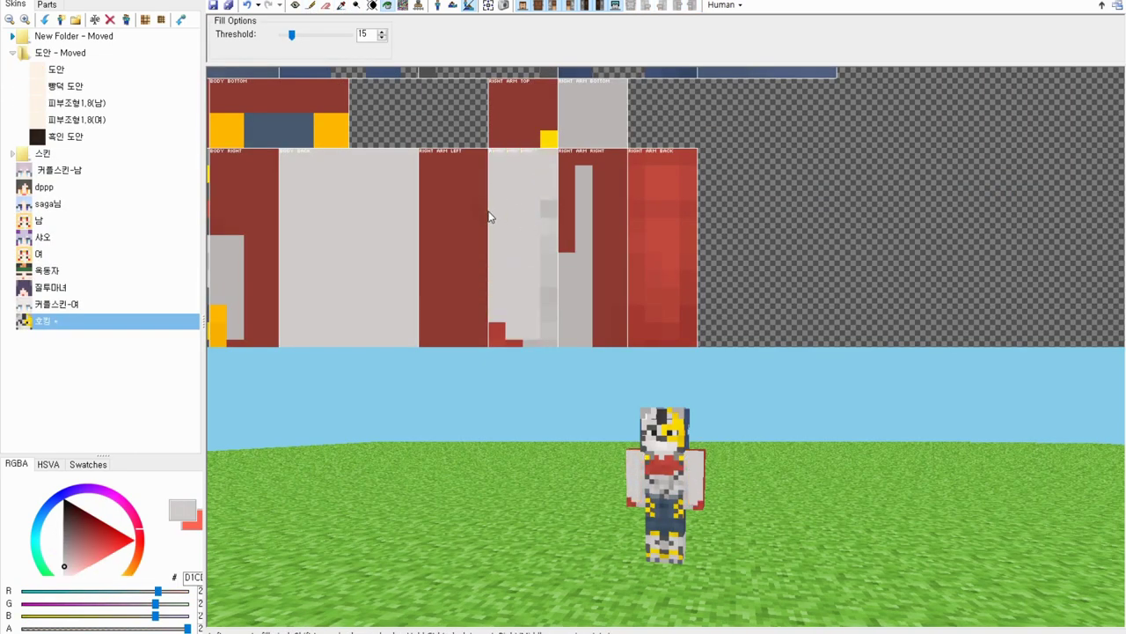
right_click_drag(549, 280, 549, 211)
left_click_drag(547, 225, 509, 282)
mouse_move(649, 220)
left_mouse_down()
mouse_move(654, 94)
mouse_move(680, 147)
mouse_move(679, 266)
mouse_move(638, 284)
left_mouse_up()
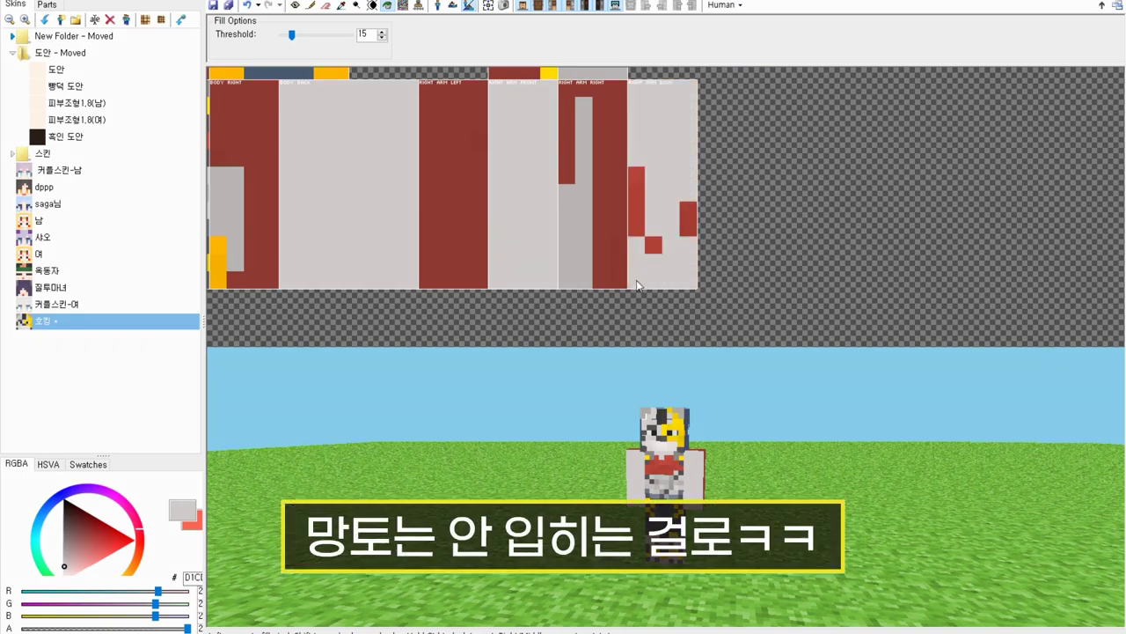
- Sample the darker side grey from the right arm right face and flood-fill that face's red area with it
left_click(341, 6)
left_click(576, 226)
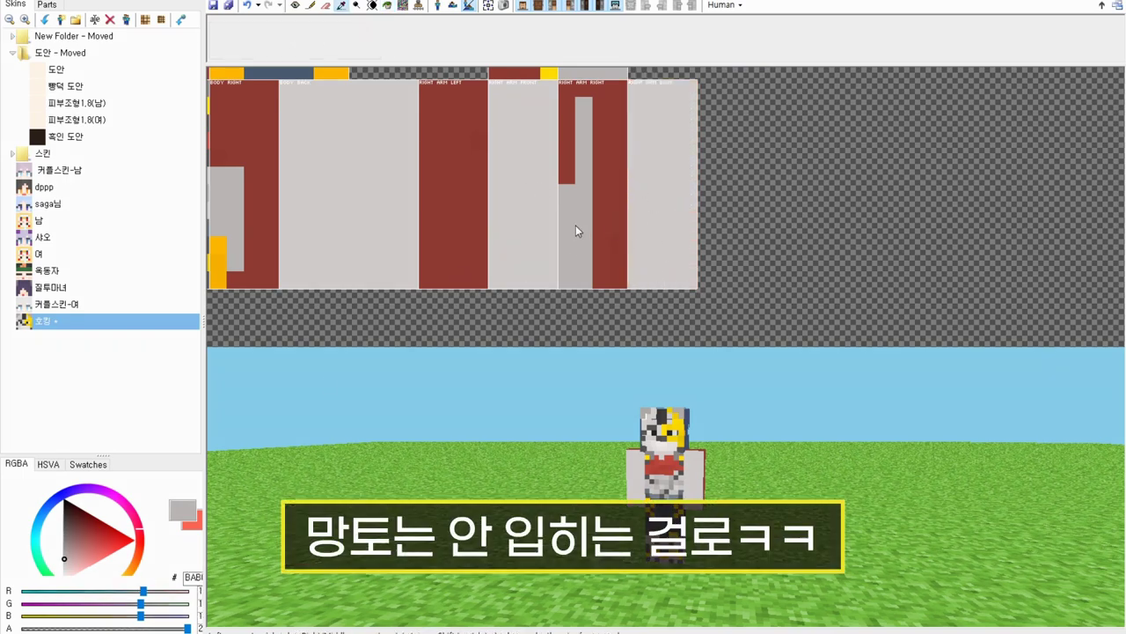
left_click(357, 6)
left_click(387, 6)
left_click(605, 154)
- Complete a three-pixel-high grey forearm band around the right arm, using darker grey on the left and right faces
right_click_drag(469, 200, 519, 223)
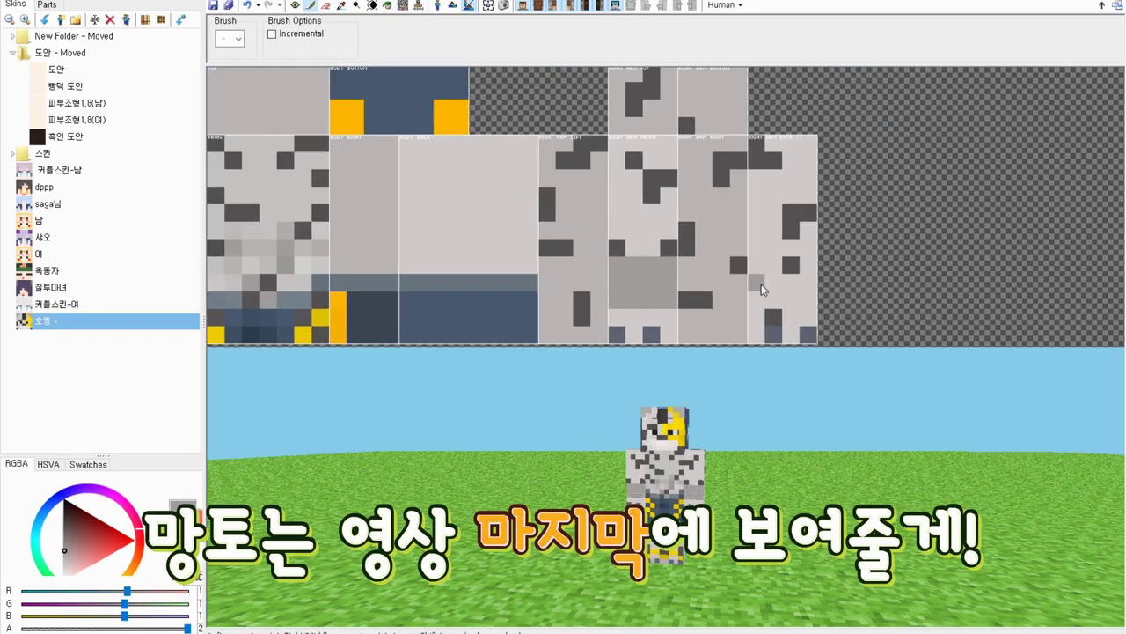
left_click_drag(761, 285, 758, 266)
right_click_drag(766, 287, 661, 278)
left_click(64, 543)
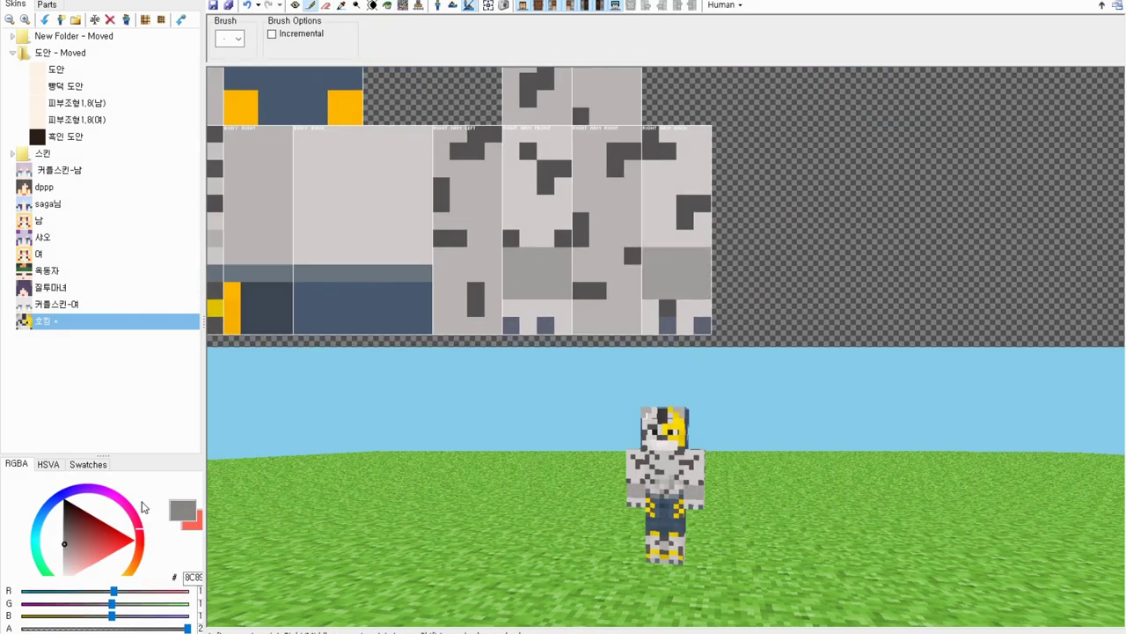
left_click_drag(584, 253, 597, 288)
left_click_drag(65, 534, 40, 541)
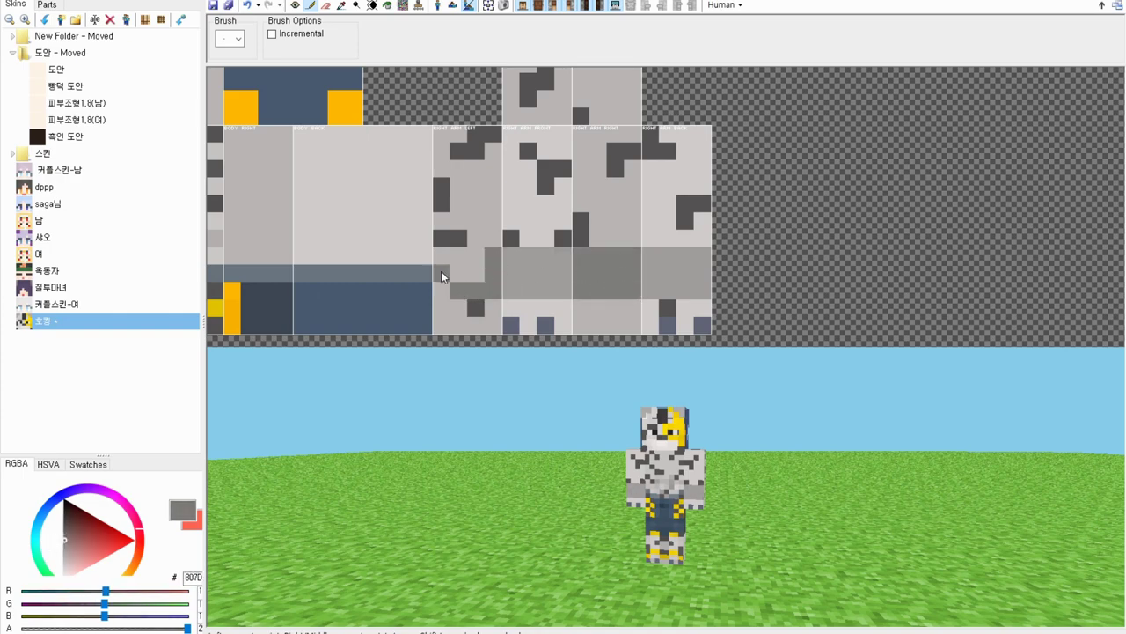
right_click_drag(609, 490, 642, 436)
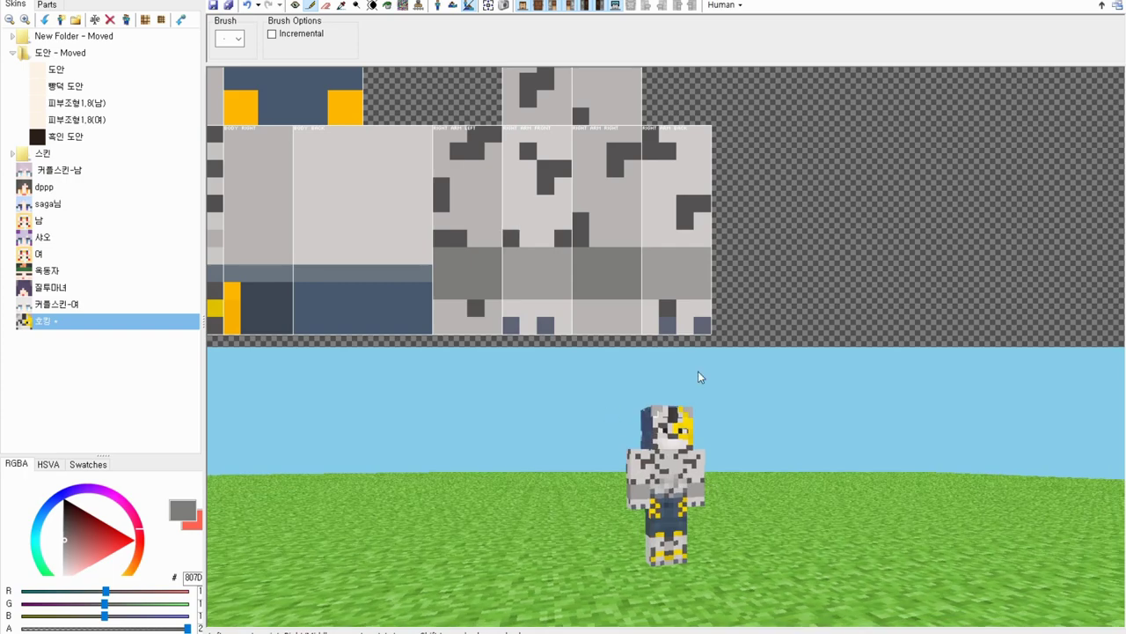
- Paint a very light grey row directly above the forearm band on the right arm front and lighten the brush colour towards white
mouse_move(70, 565)
left_mouse_down()
mouse_move(42, 580)
mouse_move(55, 568)
left_mouse_up()
left_click_drag(512, 239, 564, 239)
left_click(61, 573)
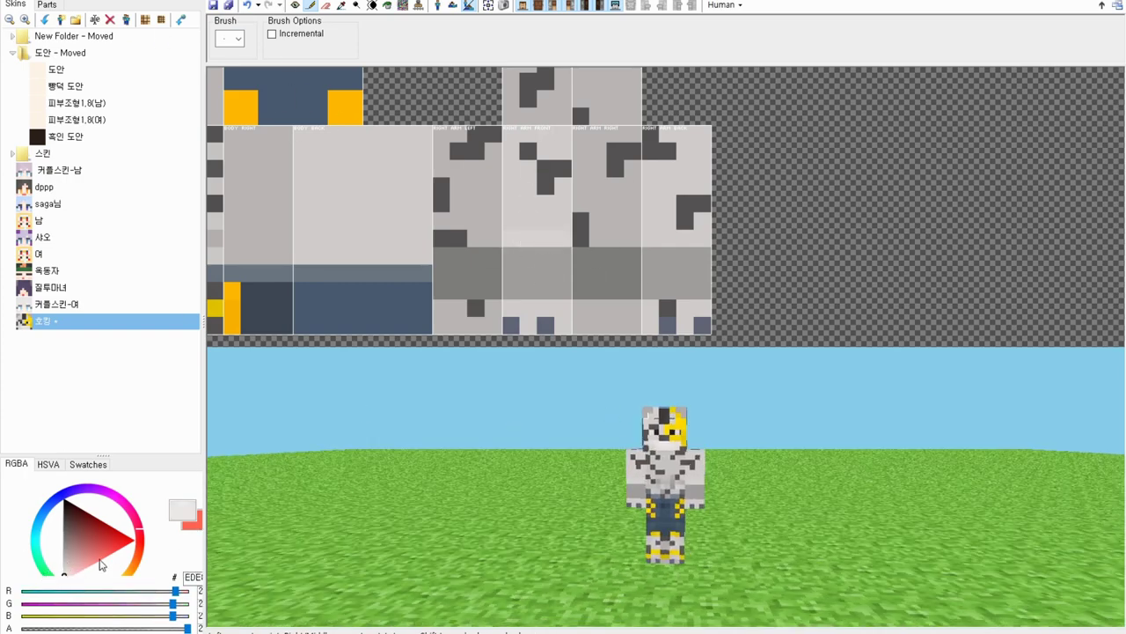
left_click(65, 578)
right_click_drag(706, 387, 686, 406)
- Undo the last light-row strokes and repaint the row above the forearm band in white around the arm between the dark stripes
mouse_move(581, 239)
left_mouse_down()
mouse_move(704, 254)
mouse_move(443, 238)
mouse_move(707, 239)
left_mouse_up()
key("ctrl+z")
key("ctrl+z")
key("ctrl+z")
key("ctrl+z")
key("ctrl+z")
left_click_drag(441, 239, 693, 243)
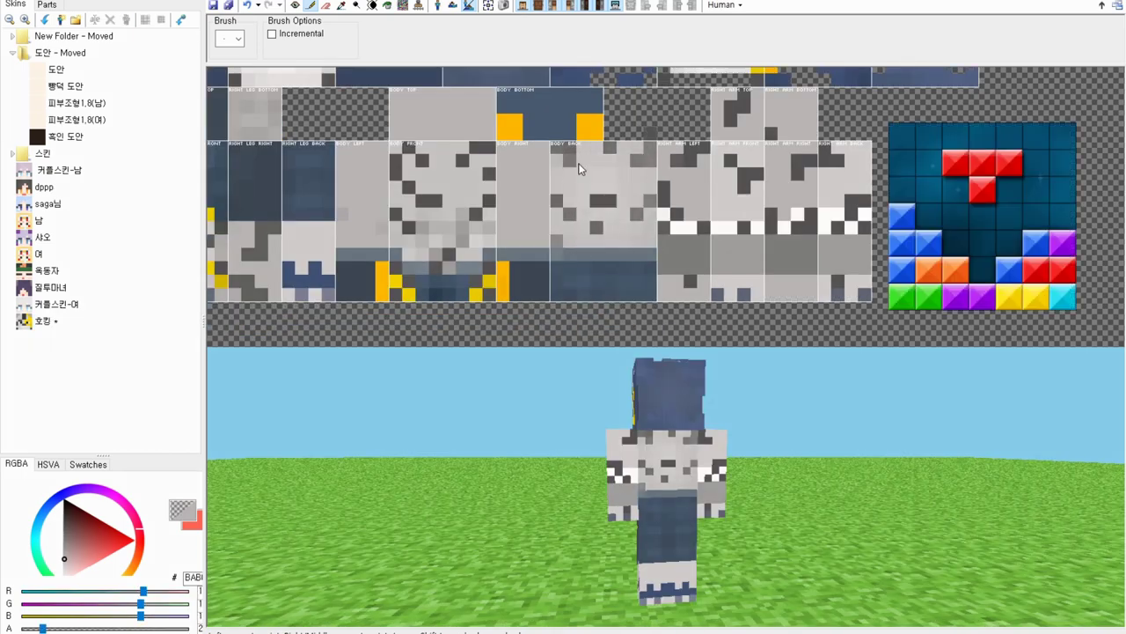
- Shade the right arm front and back with translucent light grey and a darker translucent grey
right_click_drag(653, 466, 764, 456)
right_click_drag(819, 223, 699, 249)
scroll(630, 180, "up", 2)
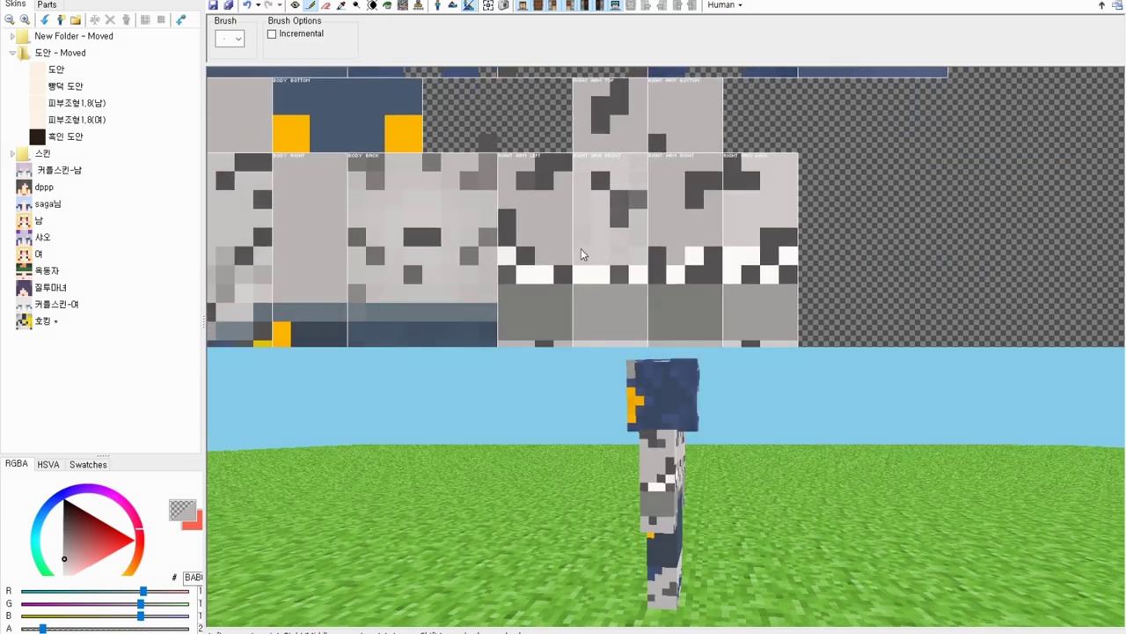
left_click_drag(99, 559, 40, 555)
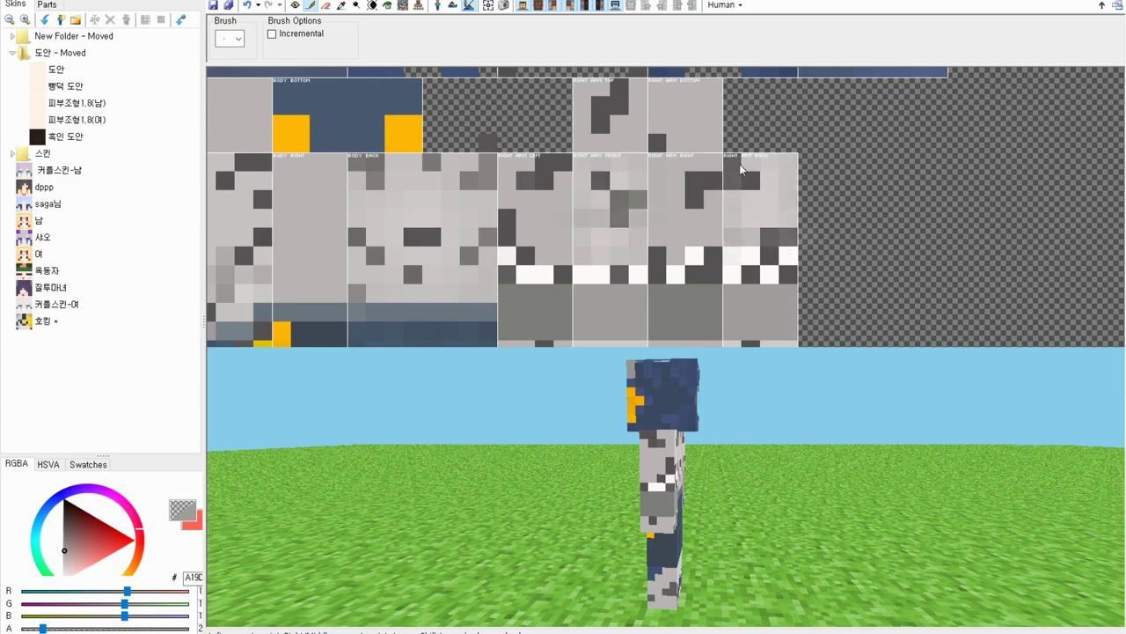
right_click_drag(788, 294, 728, 194)
right_click_drag(546, 239, 684, 232)
right_click_drag(616, 404, 717, 392)
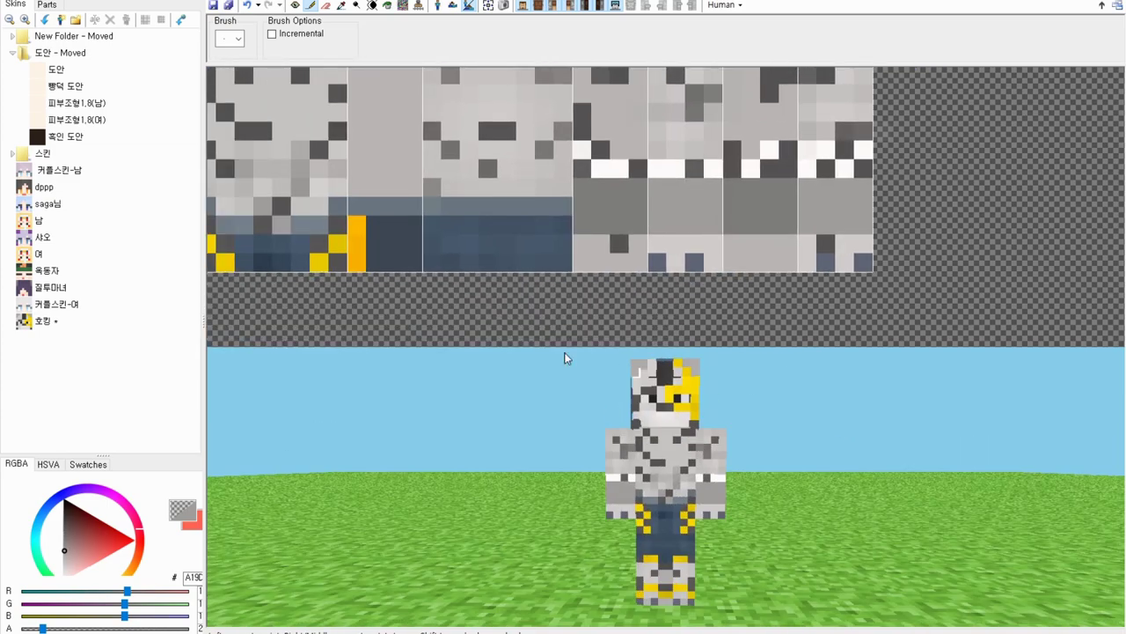
right_click_drag(271, 78, 525, 198)
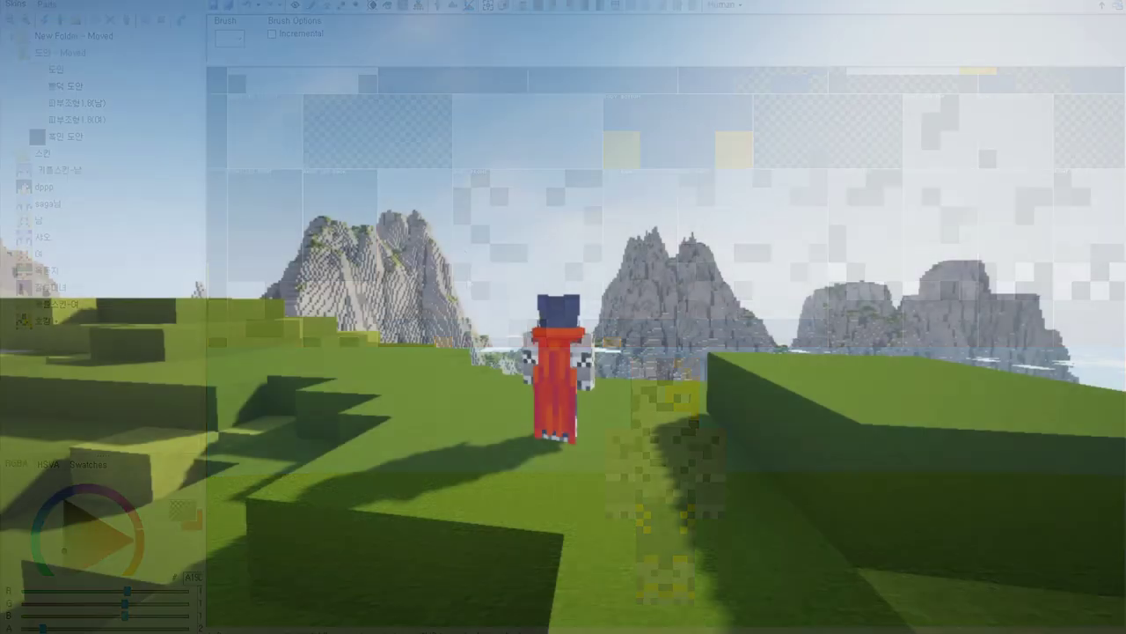